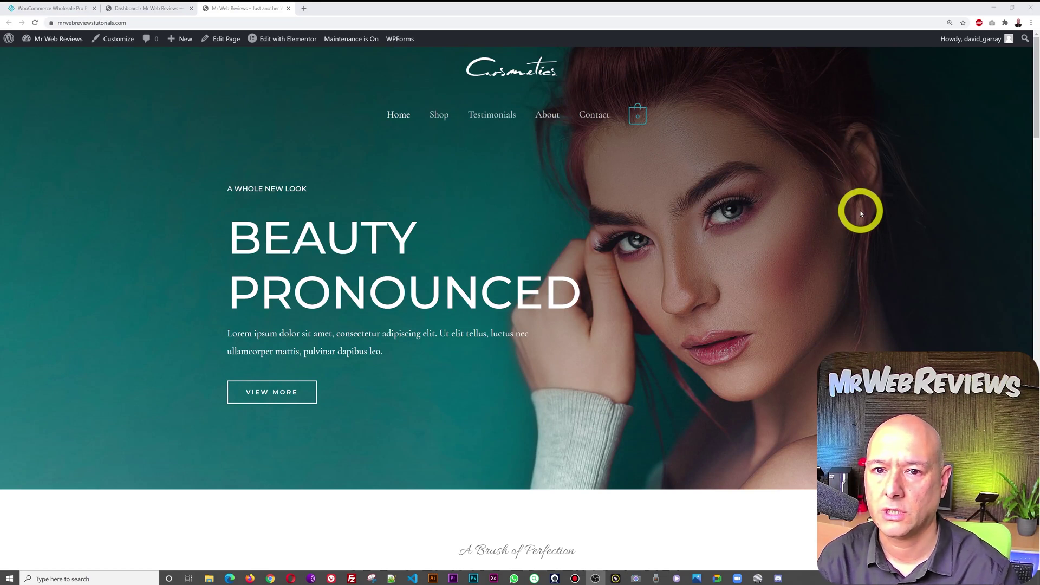
Step: Bring up the Barn2 WooCommerce Wholesale Pro plugin page in the first tab
{"action": "scroll", "coordinate": [861, 213], "scroll_direction": "down", "scroll_amount": 8}
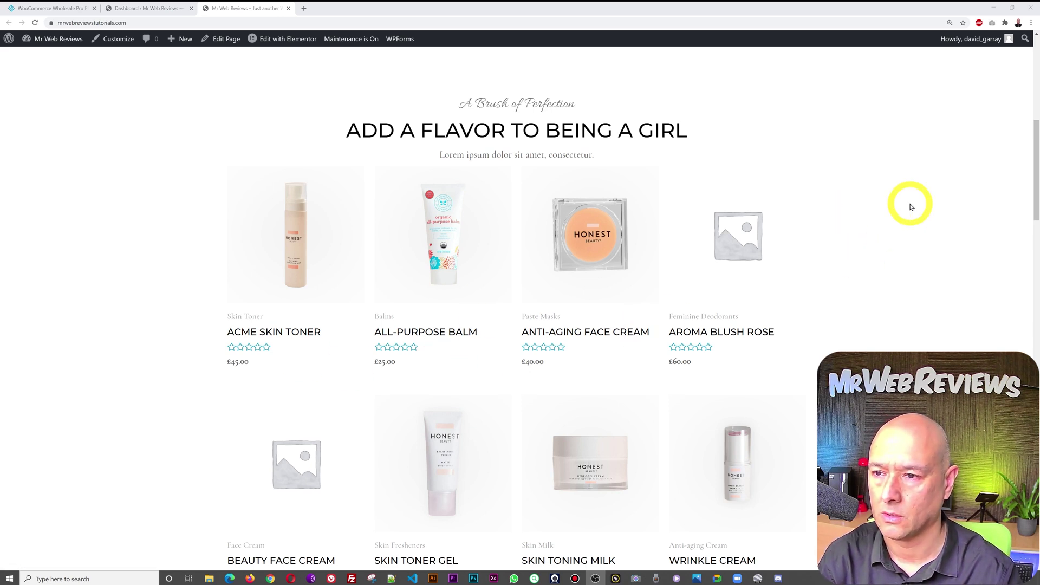
{"action": "scroll", "coordinate": [911, 206], "scroll_direction": "down", "scroll_amount": 2}
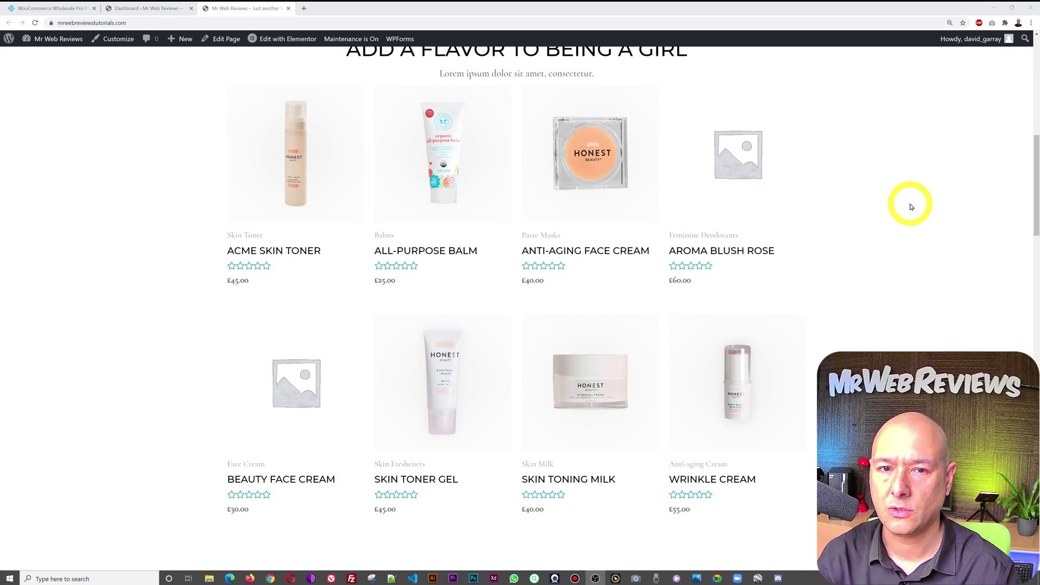
{"action": "scroll", "coordinate": [911, 207], "scroll_direction": "up", "scroll_amount": 10}
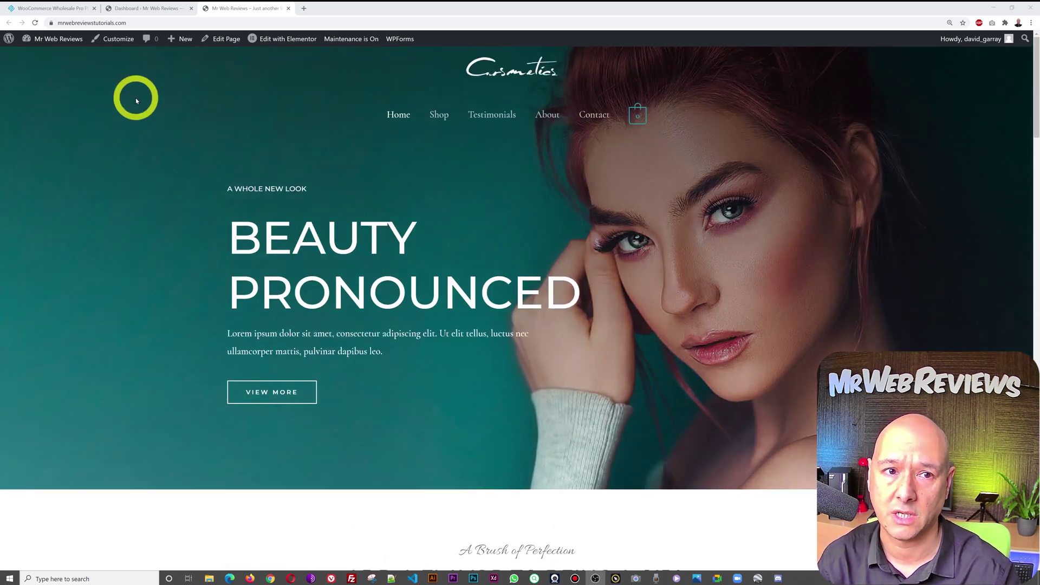
{"action": "left_click", "coordinate": [68, 10]}
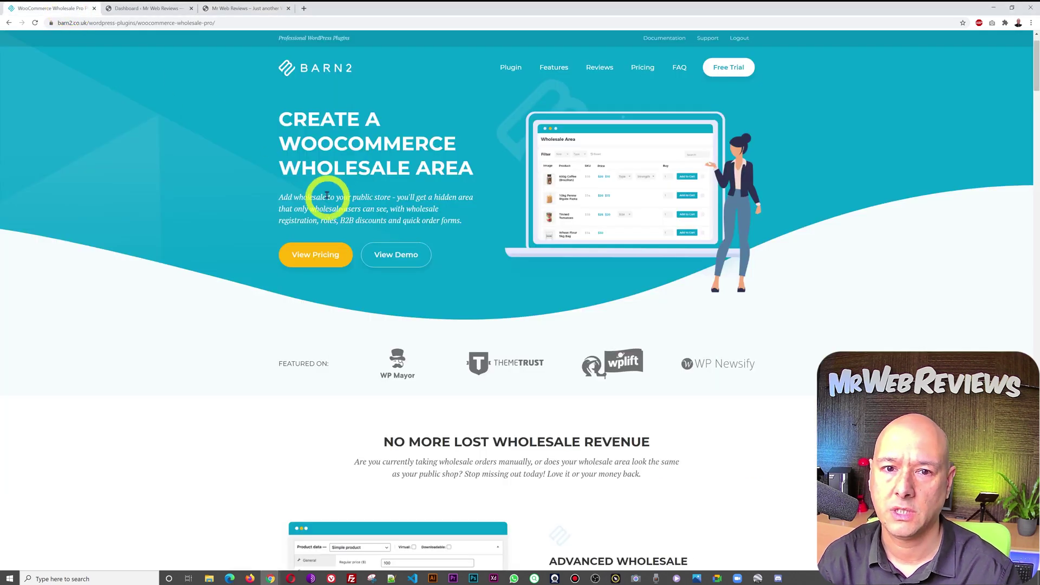
Step: Mark the wholesale area description paragraph with a pen annotation, then clear the drawing
{"action": "key", "text": "ctrl+f9"}
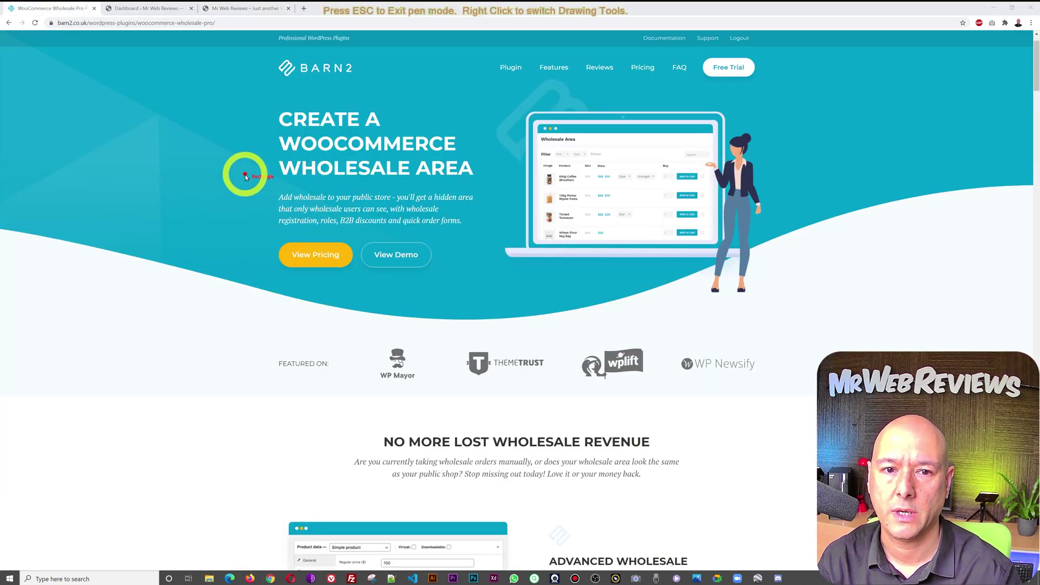
{"action": "mouse_move", "coordinate": [245, 174]}
{"action": "left_mouse_down"}
{"action": "mouse_move", "coordinate": [458, 246]}
{"action": "mouse_move", "coordinate": [512, 247]}
{"action": "left_mouse_up"}
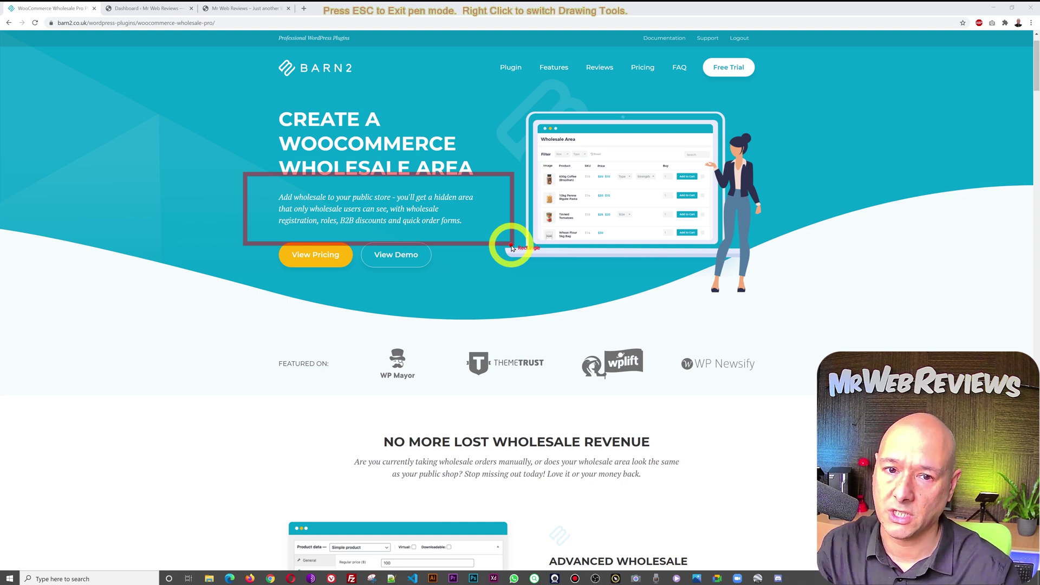
{"action": "key", "text": "Escape"}
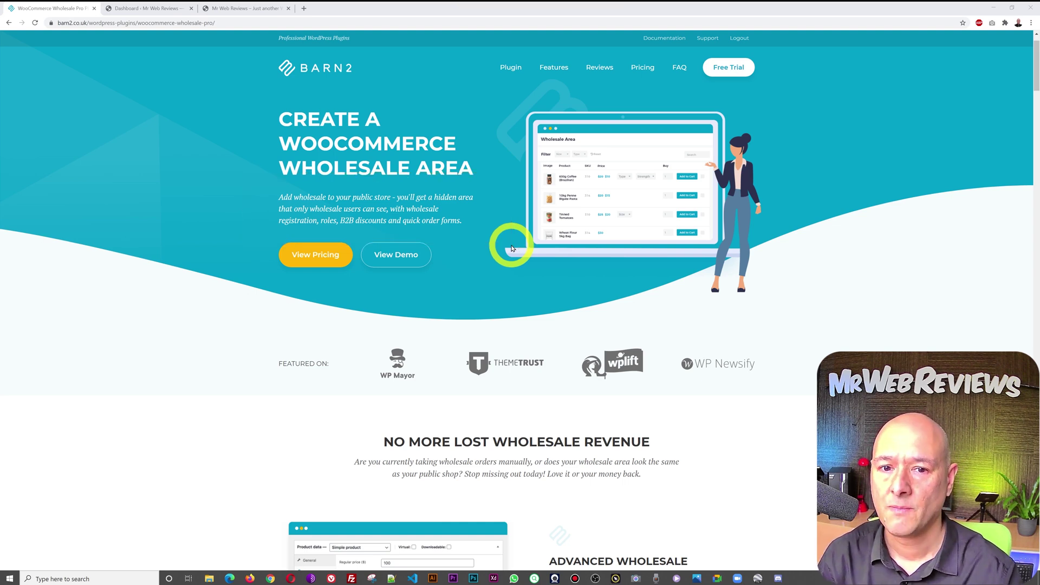
Step: Go from the Dashboard to Plugins > Add New, briefly rechecking the Wholesale Pro page
{"action": "left_click", "coordinate": [148, 8]}
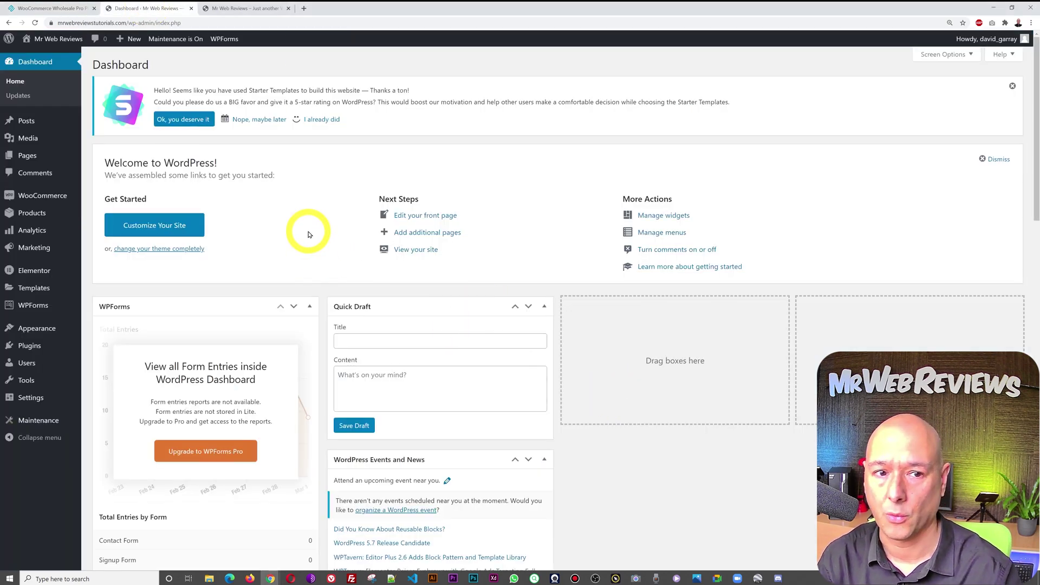
{"action": "mouse_move", "coordinate": [65, 345]}
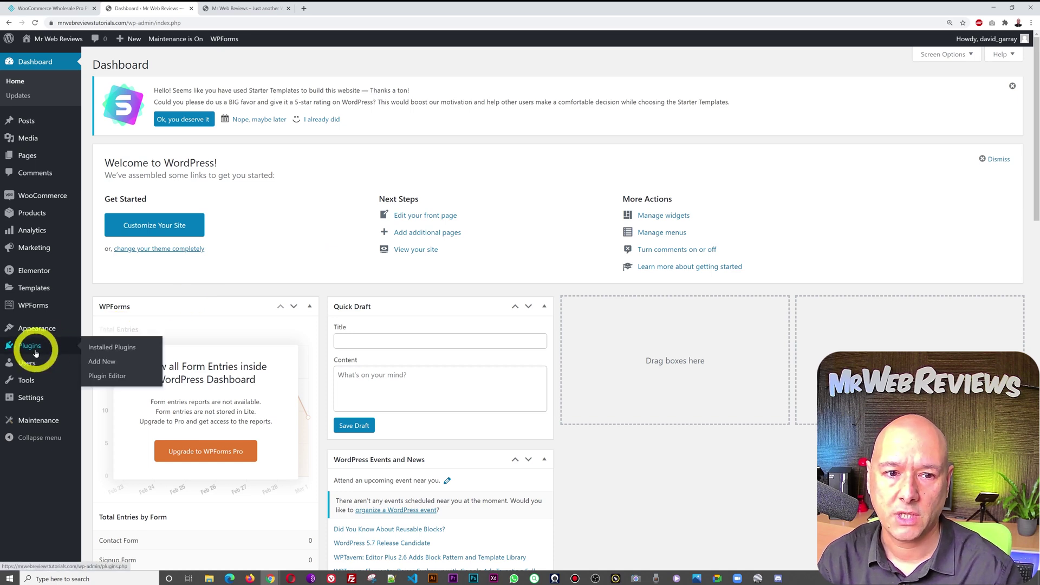
{"action": "left_click", "coordinate": [108, 363]}
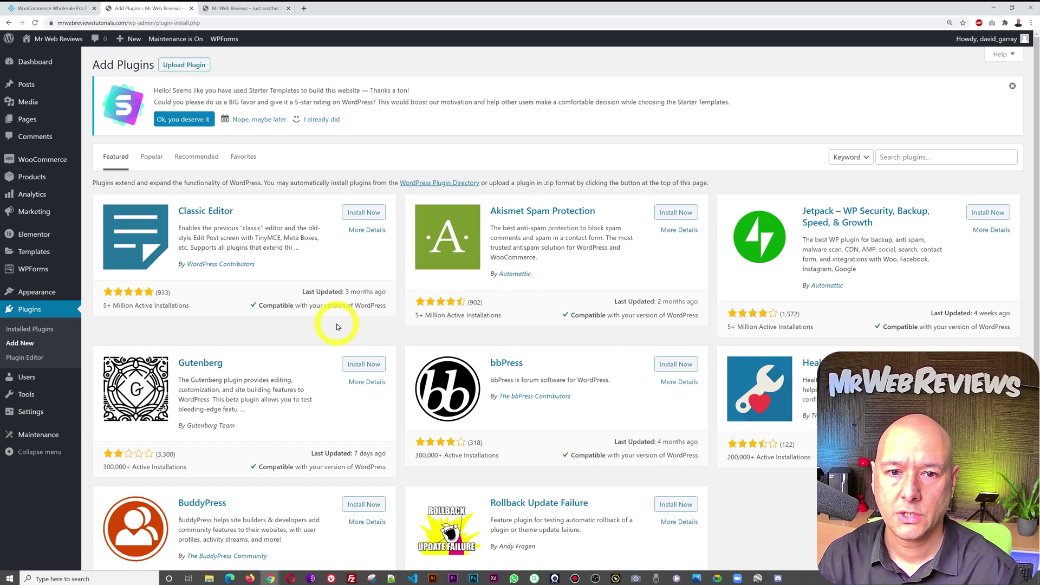
{"action": "left_click", "coordinate": [60, 8]}
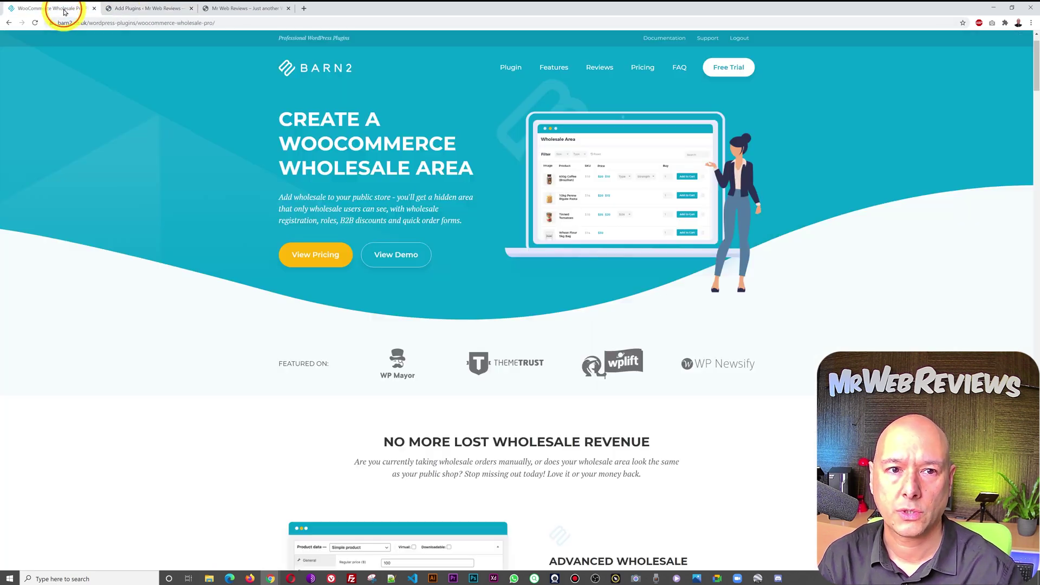
{"action": "left_click", "coordinate": [167, 8]}
{"action": "mouse_move", "coordinate": [23, 166]}
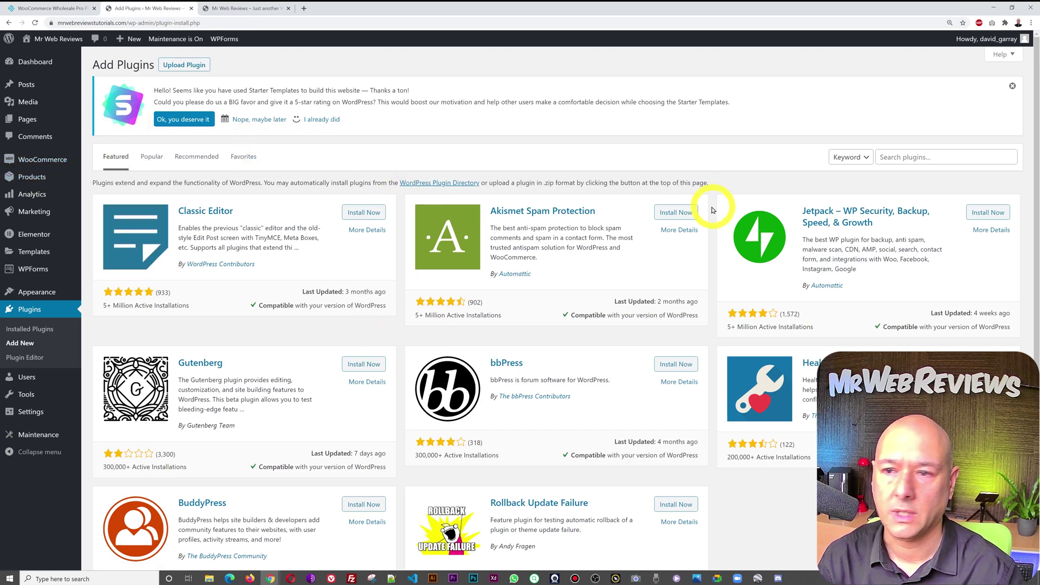
Step: Upload woocommerce-wholesale-pro.zip as a plugin, install it and activate it
{"action": "left_click", "coordinate": [204, 70]}
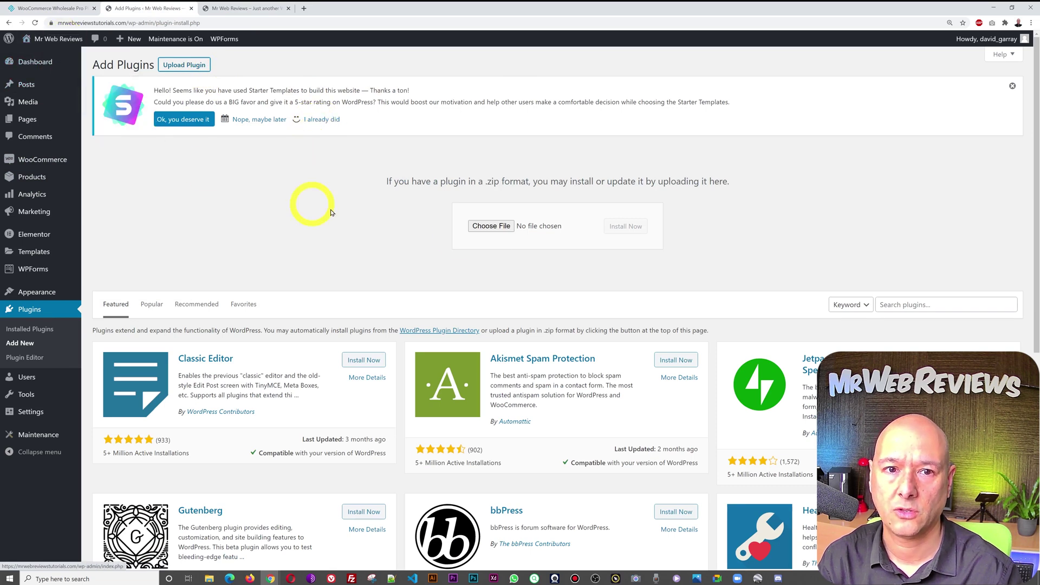
{"action": "left_click", "coordinate": [491, 232]}
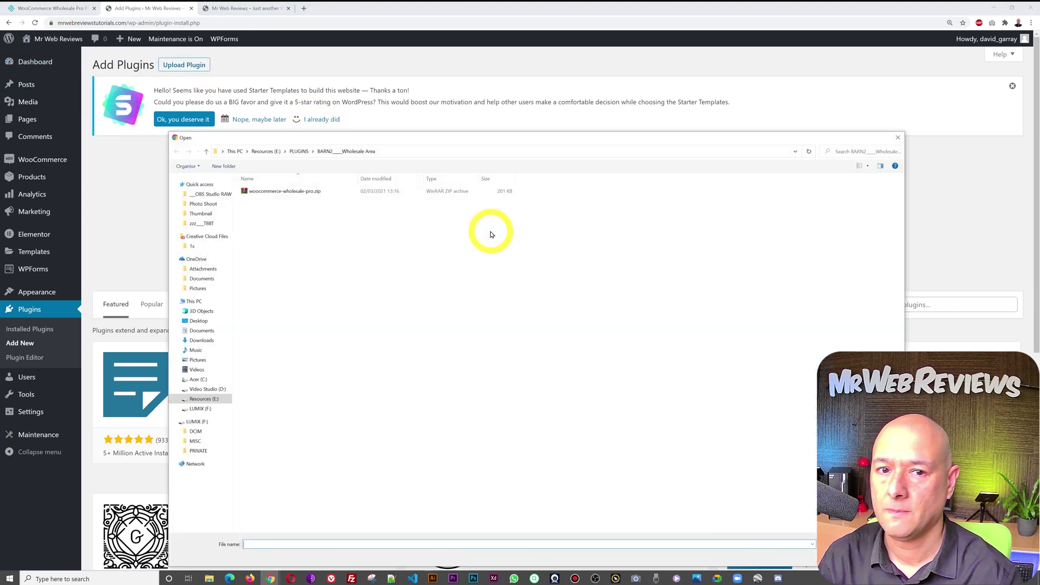
{"action": "left_click", "coordinate": [300, 195]}
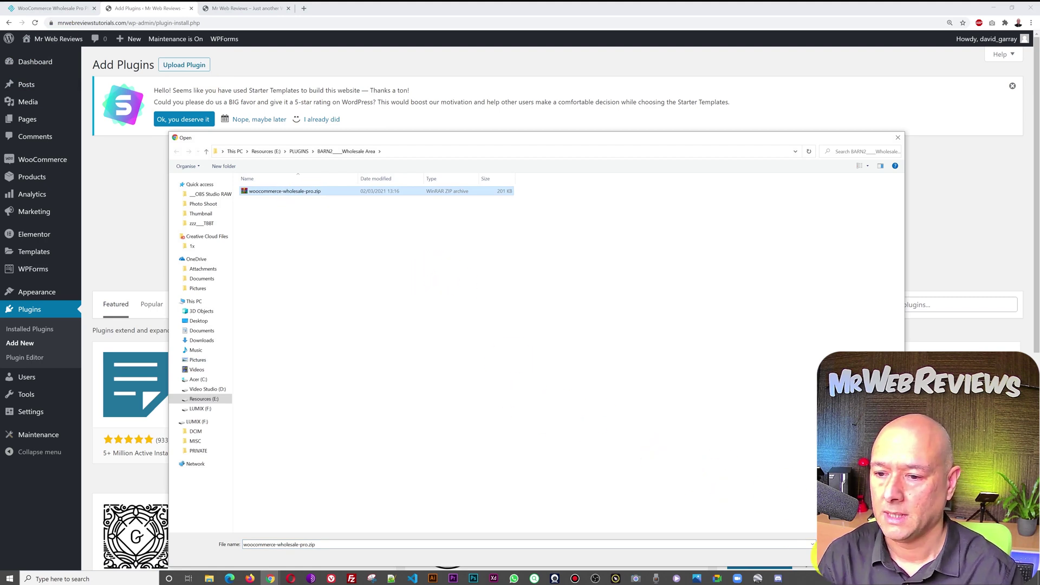
{"action": "key", "text": "Return"}
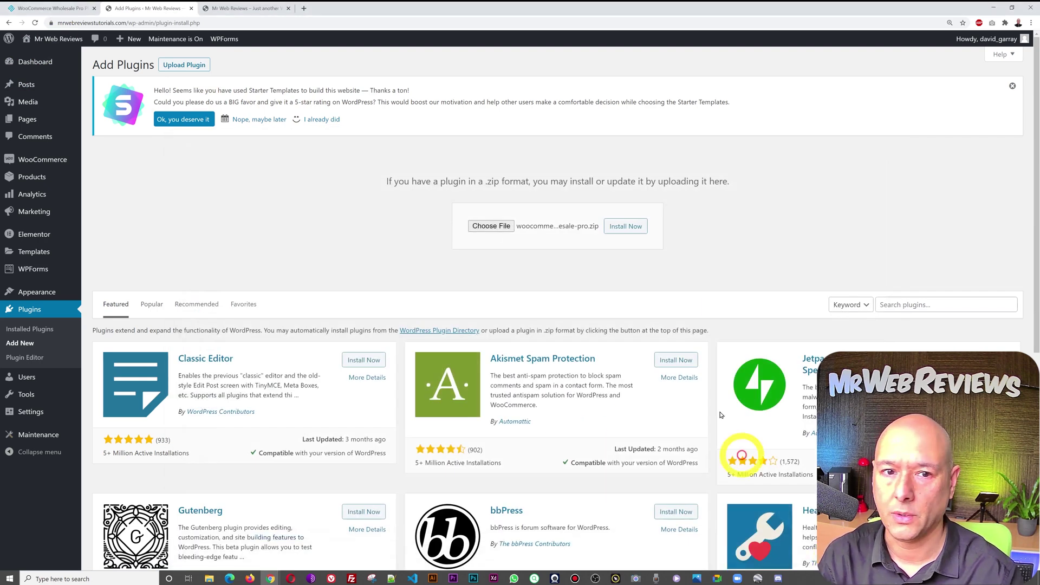
{"action": "left_click", "coordinate": [631, 228]}
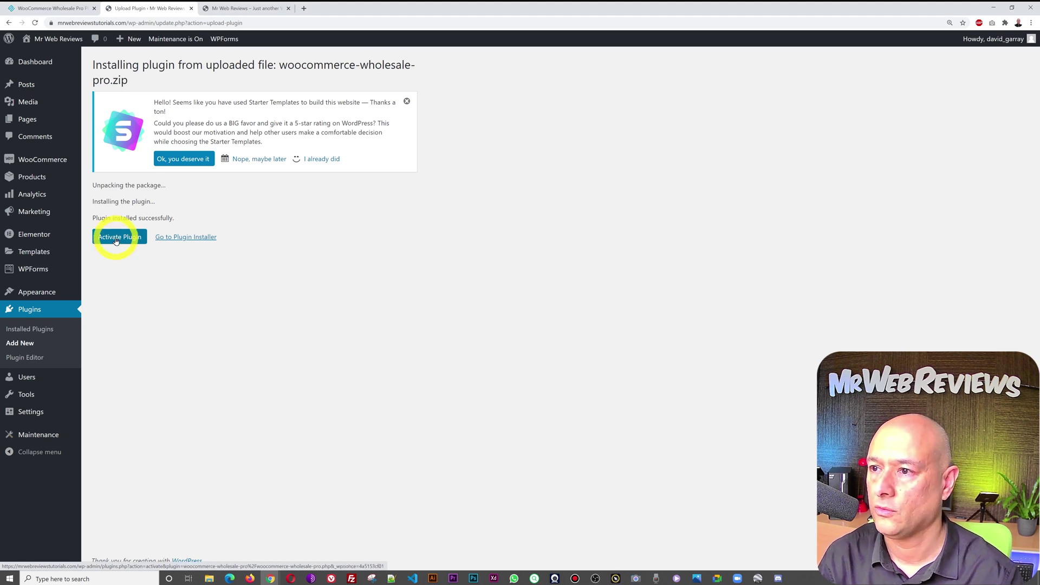
{"action": "left_click", "coordinate": [116, 242]}
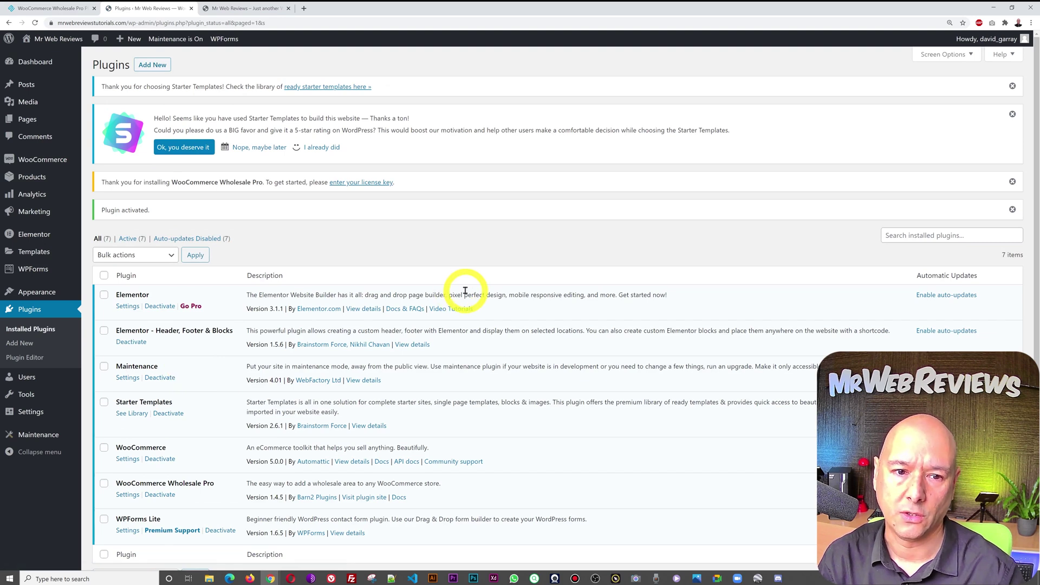
Step: In WooCommerce Wholesale Pro settings, paste the licence key from the Barn2 page and activate it
{"action": "scroll", "coordinate": [465, 291], "scroll_direction": "down", "scroll_amount": 2}
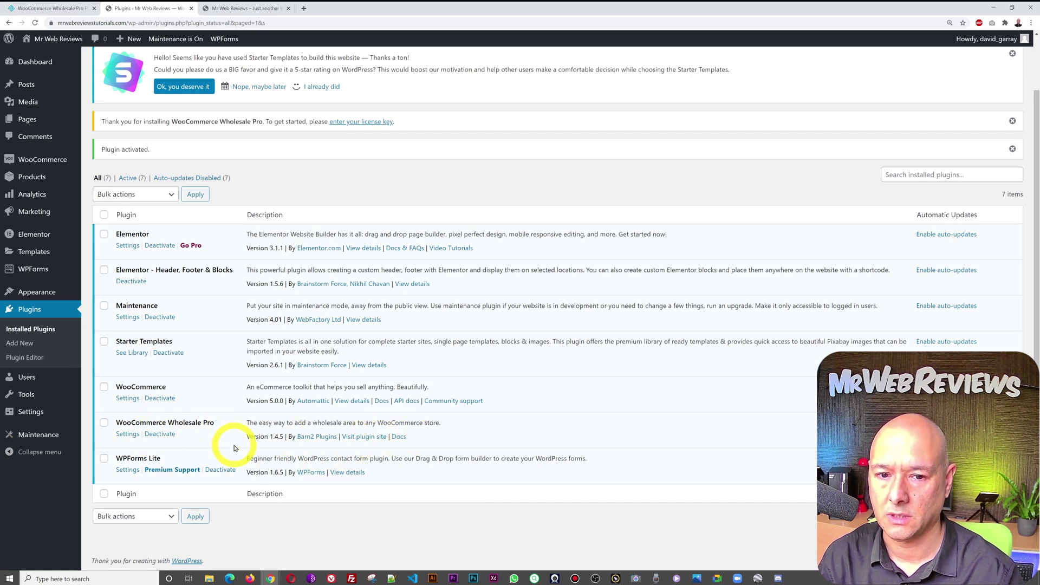
{"action": "left_click", "coordinate": [134, 438]}
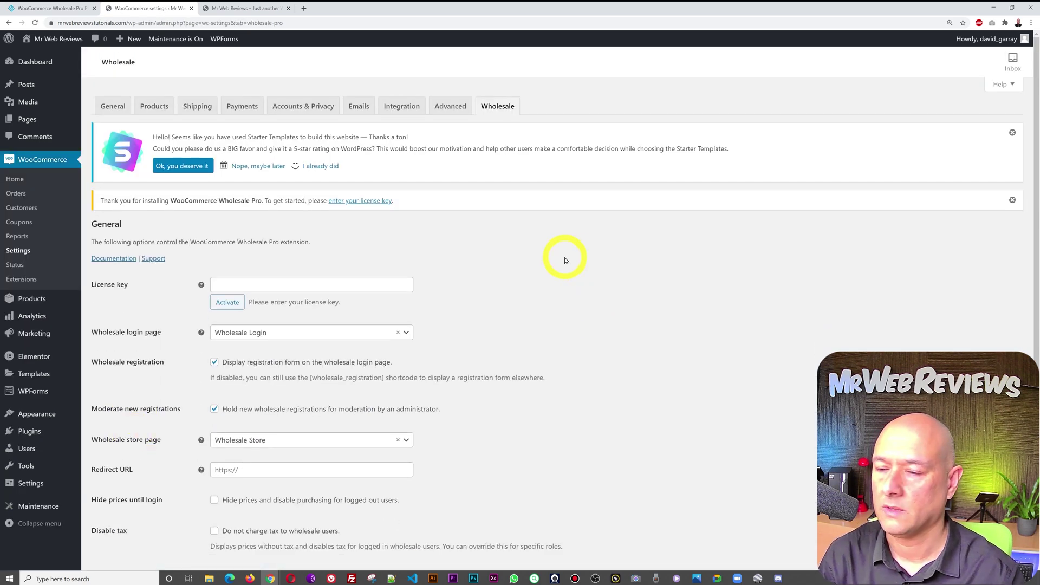
{"action": "left_click", "coordinate": [242, 284]}
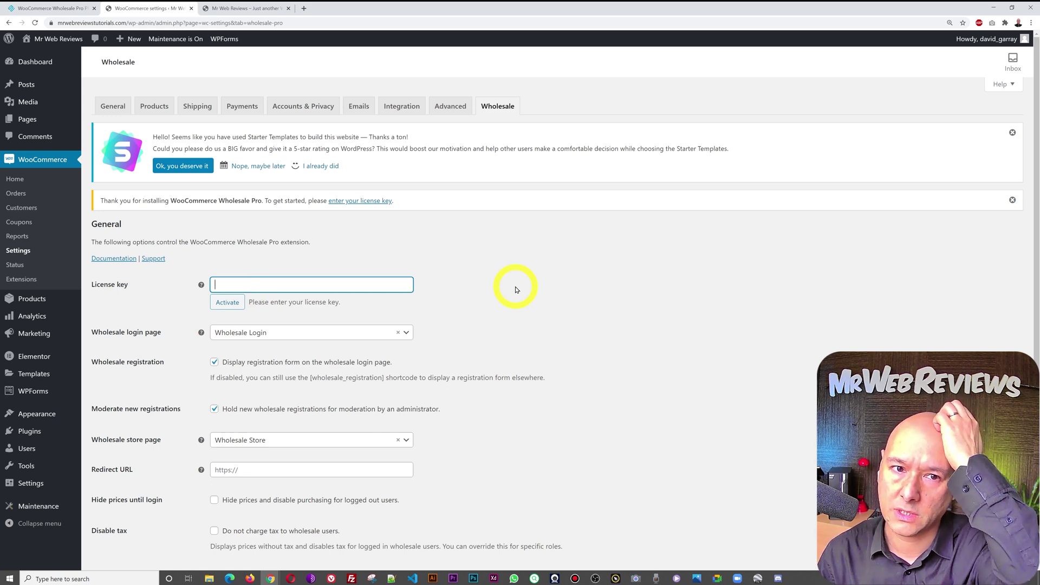
{"action": "left_click", "coordinate": [69, 12]}
{"action": "left_click", "coordinate": [134, 8]}
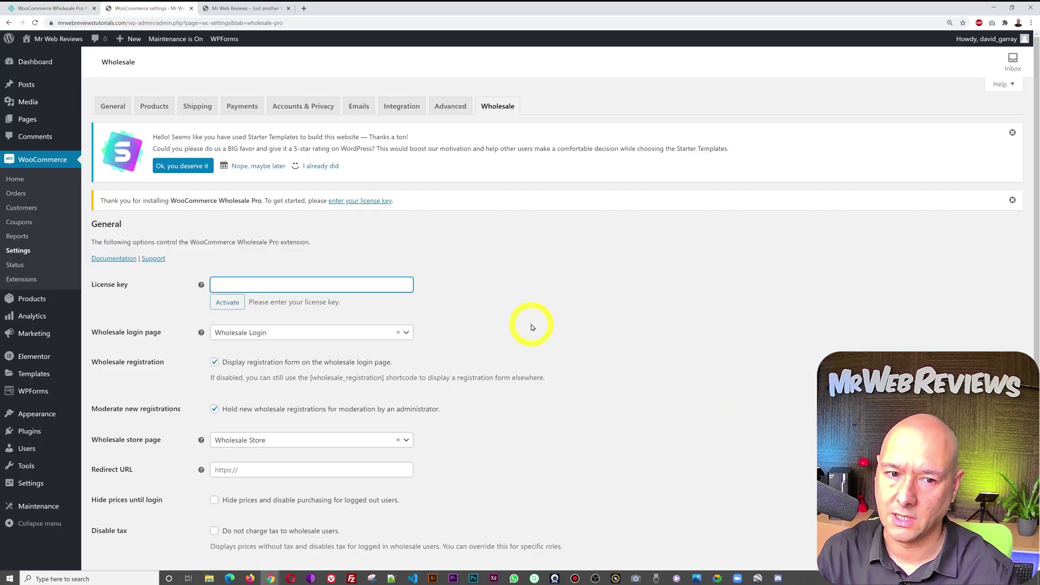
{"action": "key", "text": "alt+Tab"}
{"action": "left_click", "coordinate": [369, 281]}
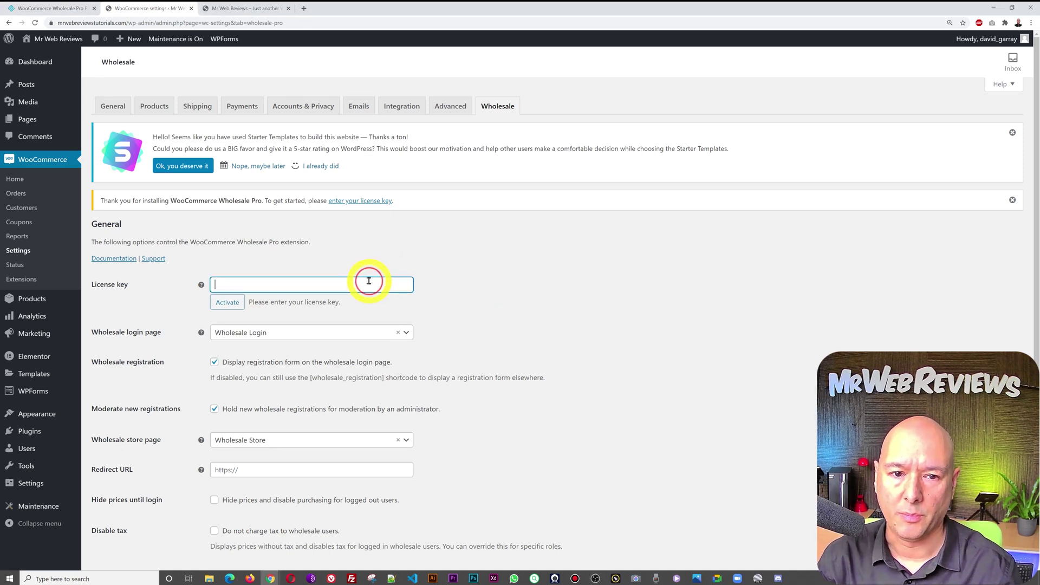
{"action": "key", "text": "ctrl+v"}
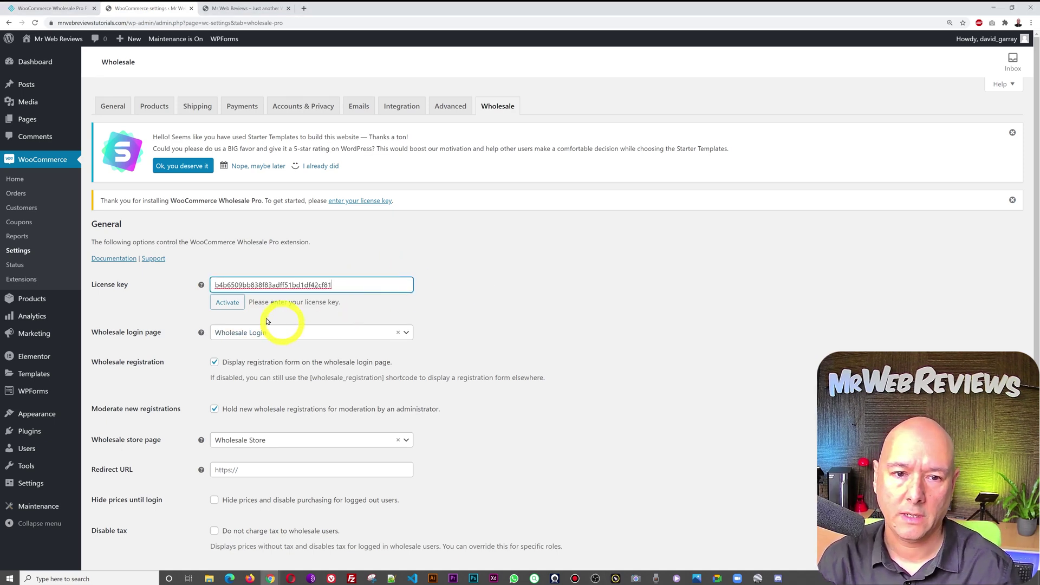
{"action": "left_click", "coordinate": [226, 302]}
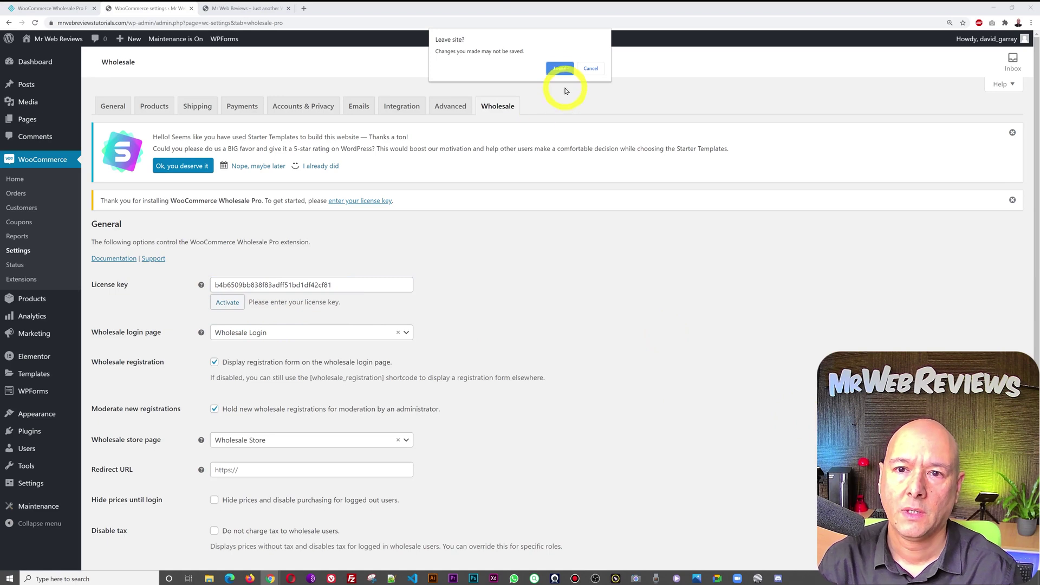
{"action": "left_click", "coordinate": [560, 69]}
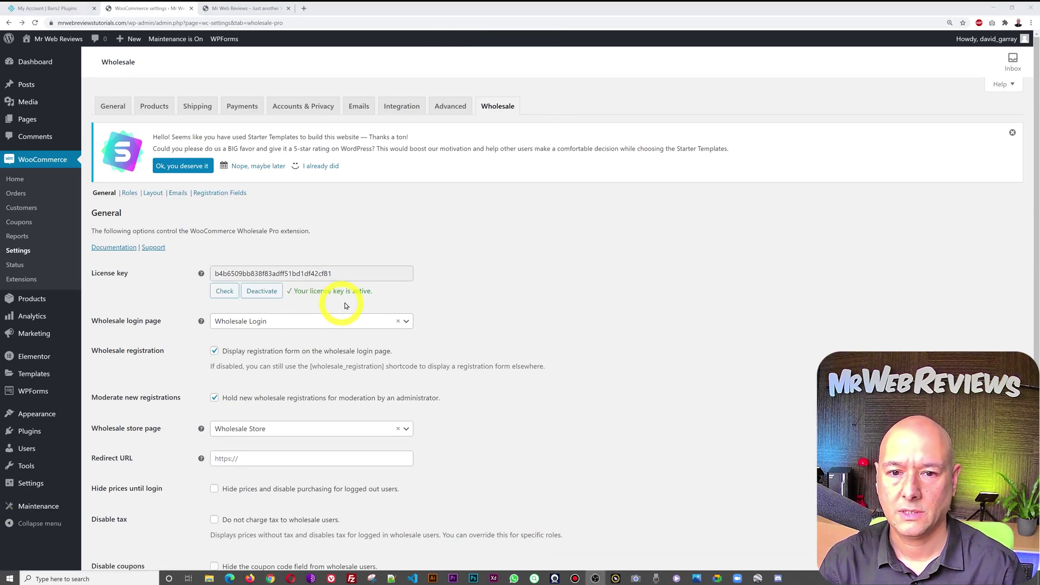
{"action": "scroll", "coordinate": [553, 291], "scroll_direction": "down", "scroll_amount": 1}
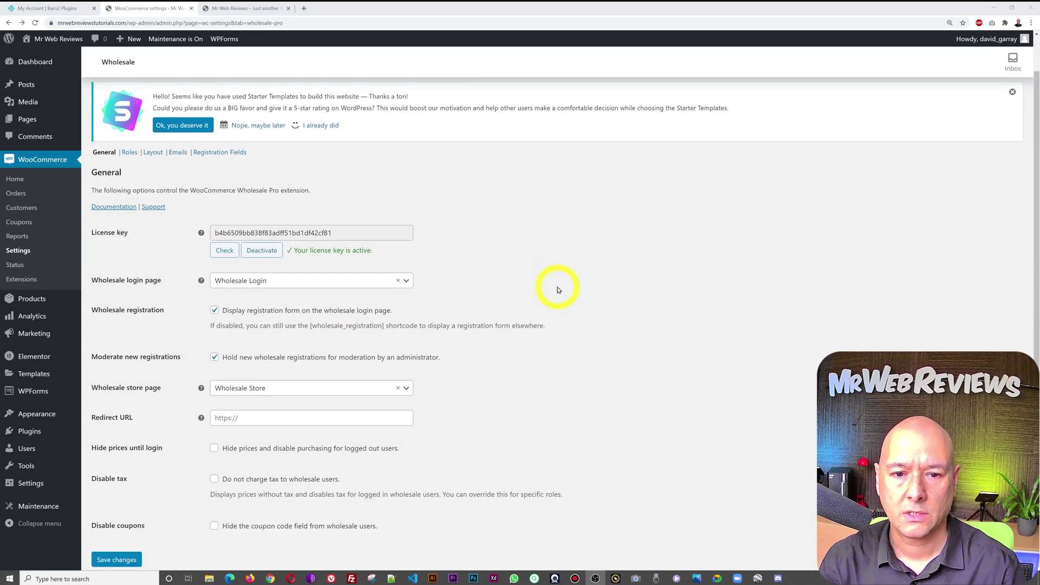
{"action": "scroll", "coordinate": [559, 291], "scroll_direction": "down", "scroll_amount": 1}
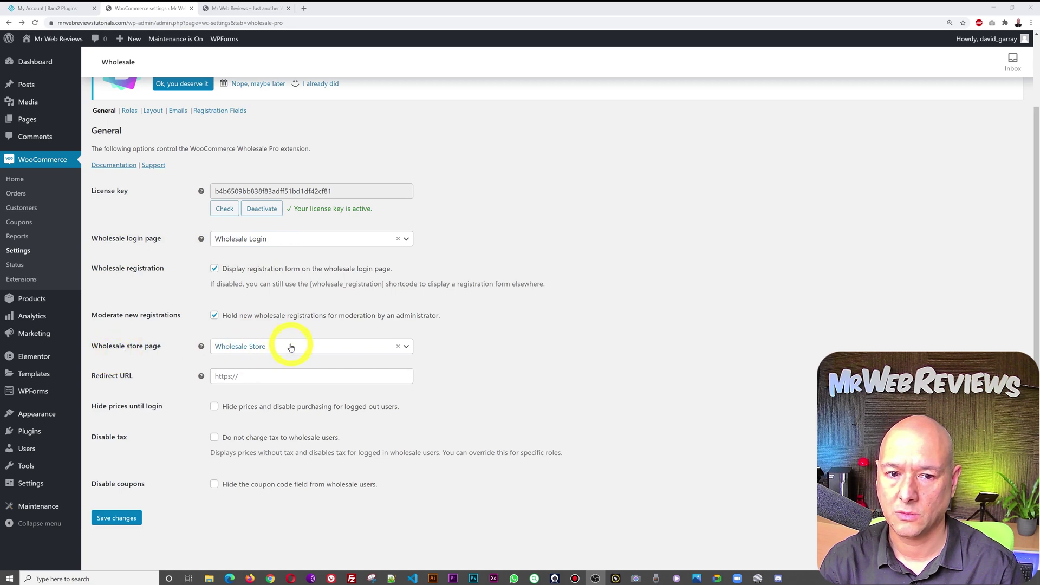
{"action": "left_click", "coordinate": [411, 240]}
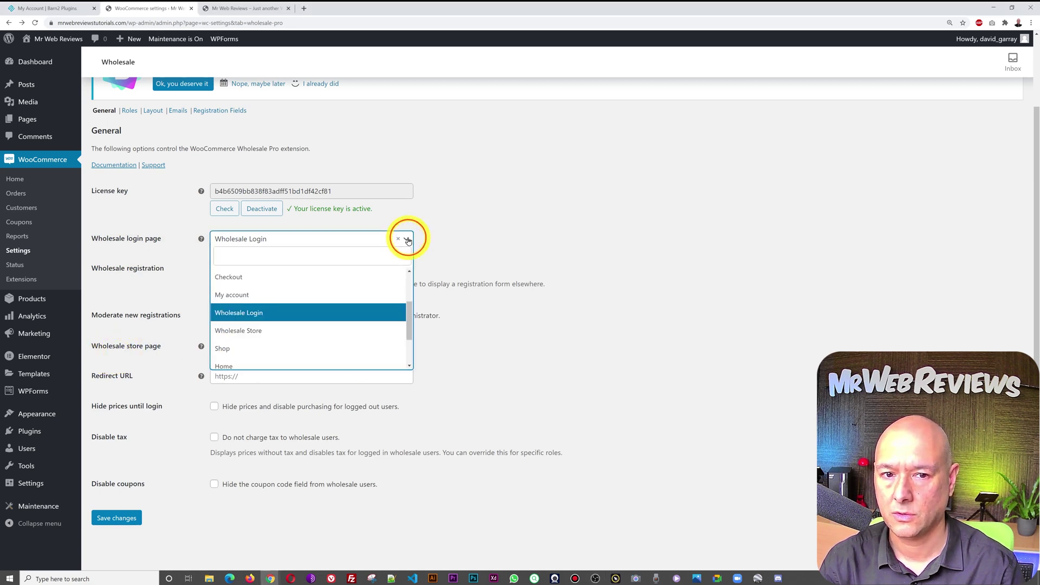
{"action": "left_click", "coordinate": [298, 323]}
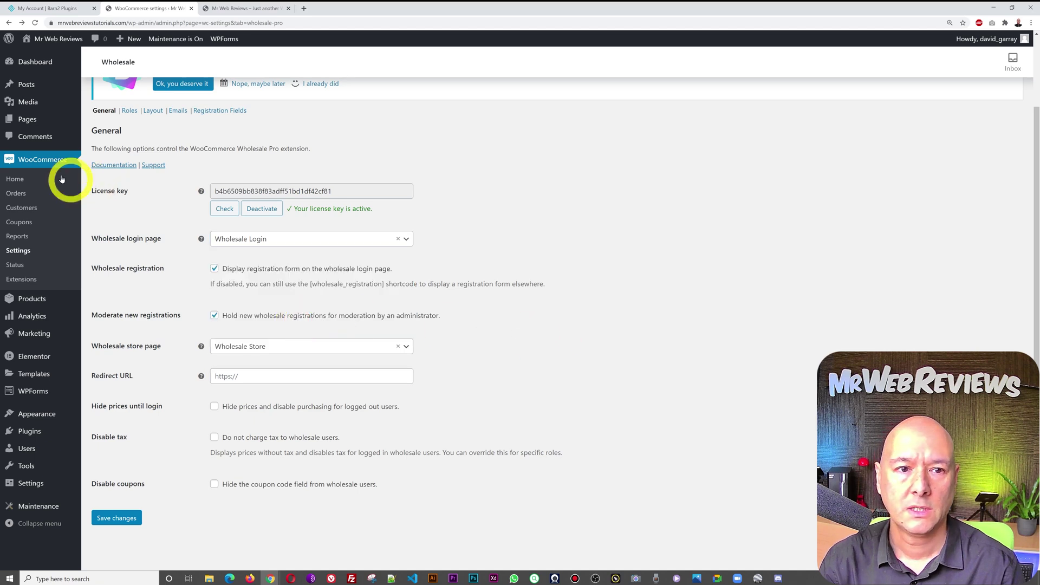
{"action": "left_click", "coordinate": [28, 124]}
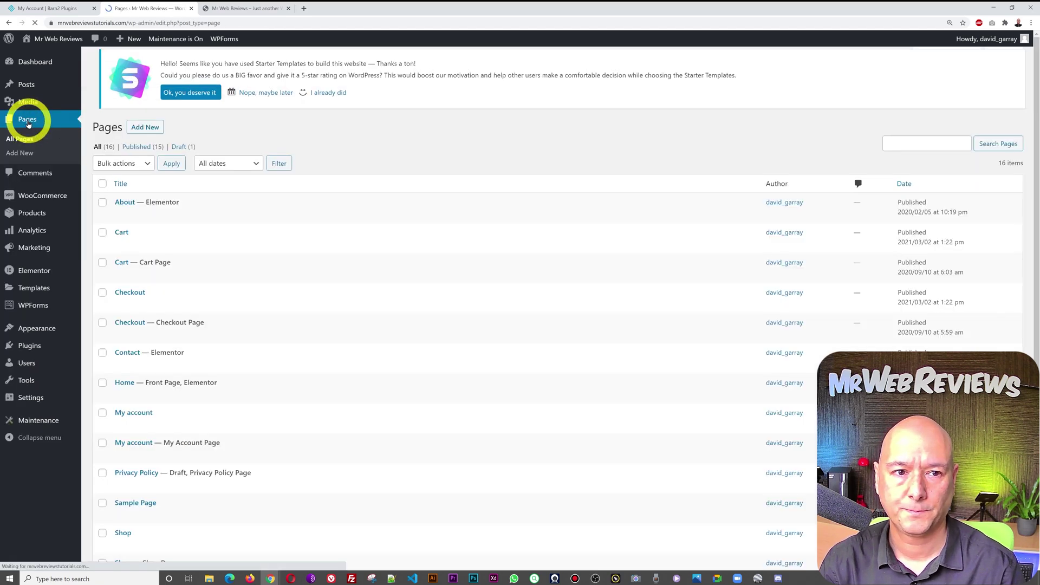
{"action": "scroll", "coordinate": [457, 242], "scroll_direction": "down", "scroll_amount": 3}
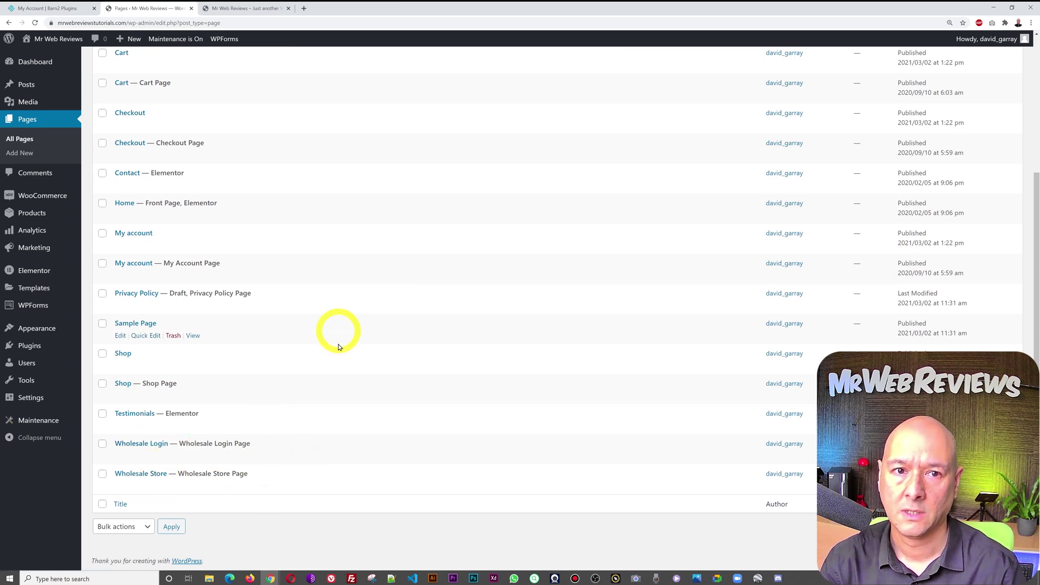
{"action": "left_click", "coordinate": [10, 24]}
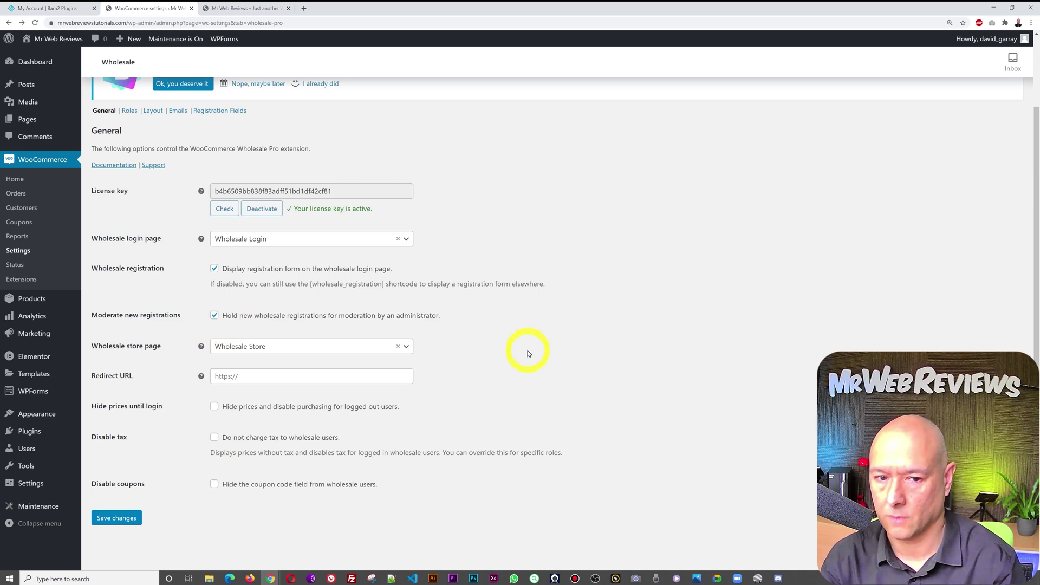
Step: Open the Pages list and launch the Wholesale Login page in a new tab
{"action": "scroll", "coordinate": [437, 355], "scroll_direction": "up", "scroll_amount": 2}
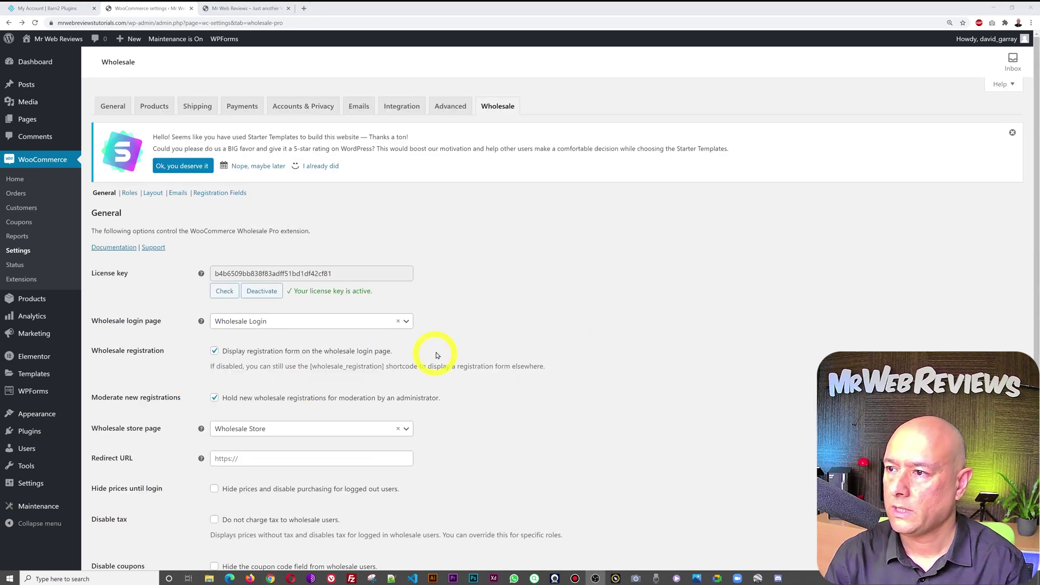
{"action": "left_click", "coordinate": [27, 122]}
{"action": "scroll", "coordinate": [409, 216], "scroll_direction": "down", "scroll_amount": 4}
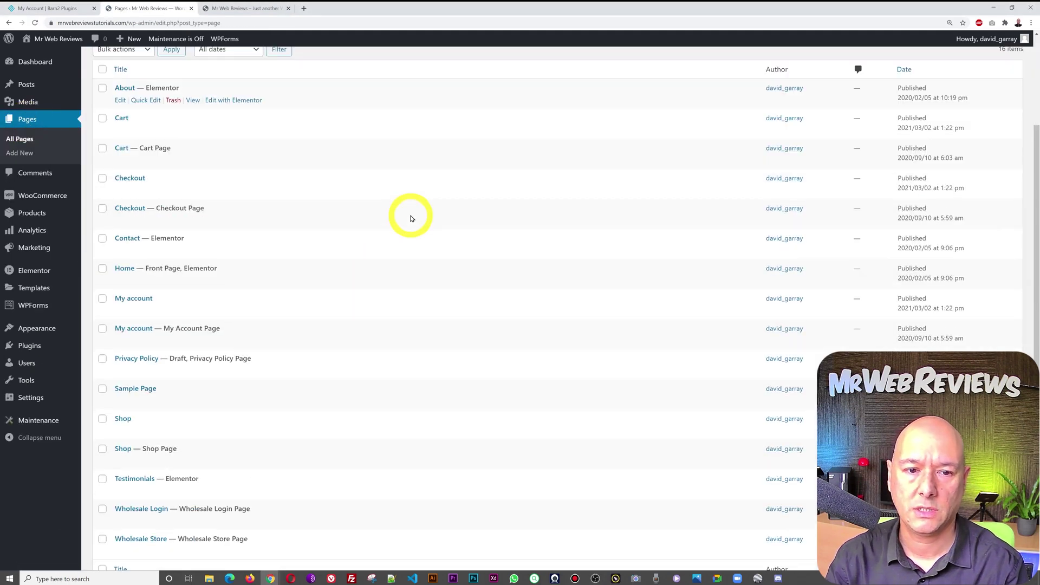
{"action": "mouse_move", "coordinate": [184, 445]}
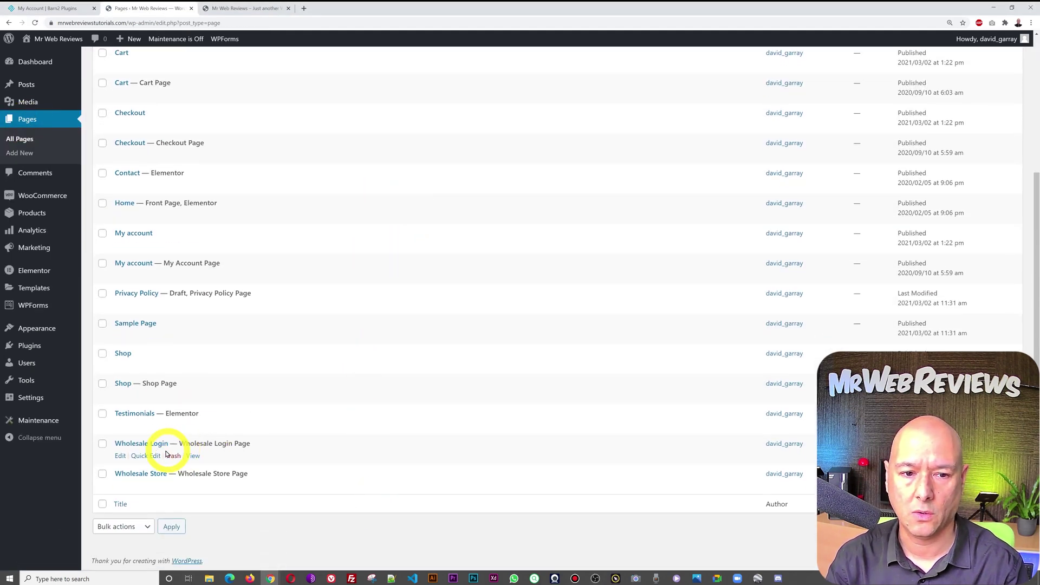
{"action": "right_click", "coordinate": [192, 458]}
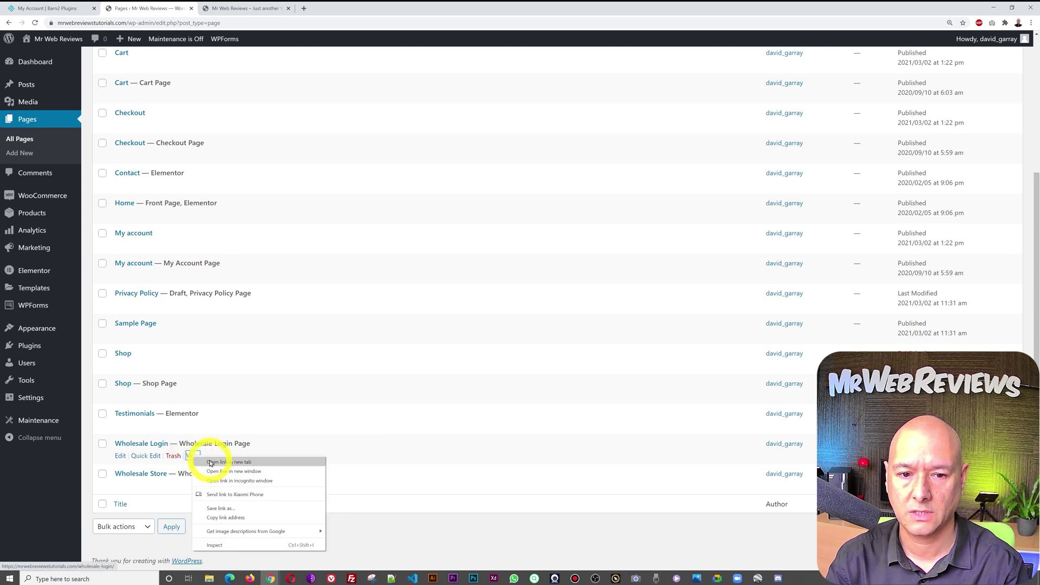
{"action": "left_click", "coordinate": [234, 463]}
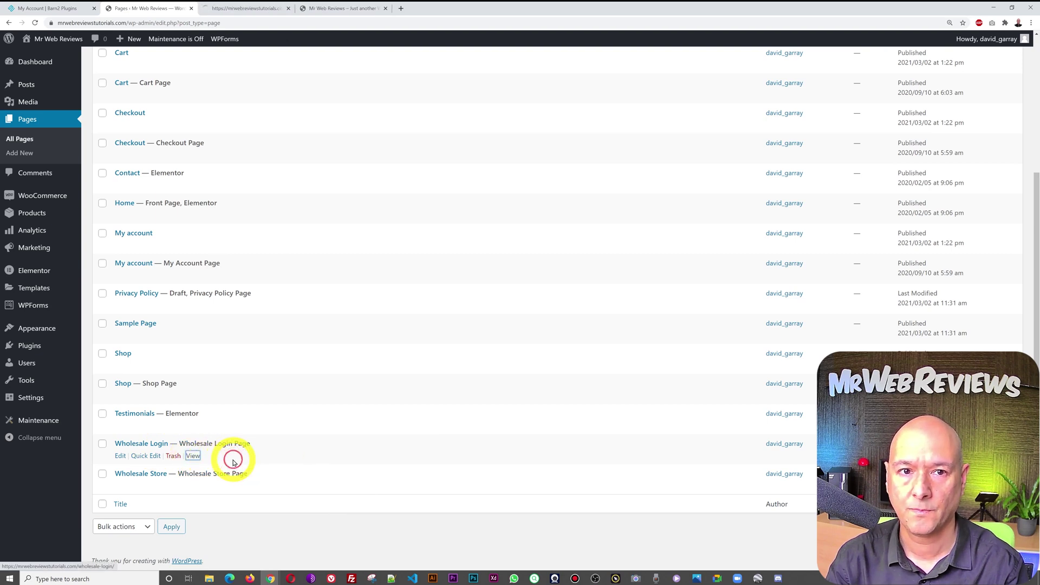
Step: Check the Wholesale Login page as the logged-in user, copy its URL and close the tab
{"action": "left_click", "coordinate": [246, 9]}
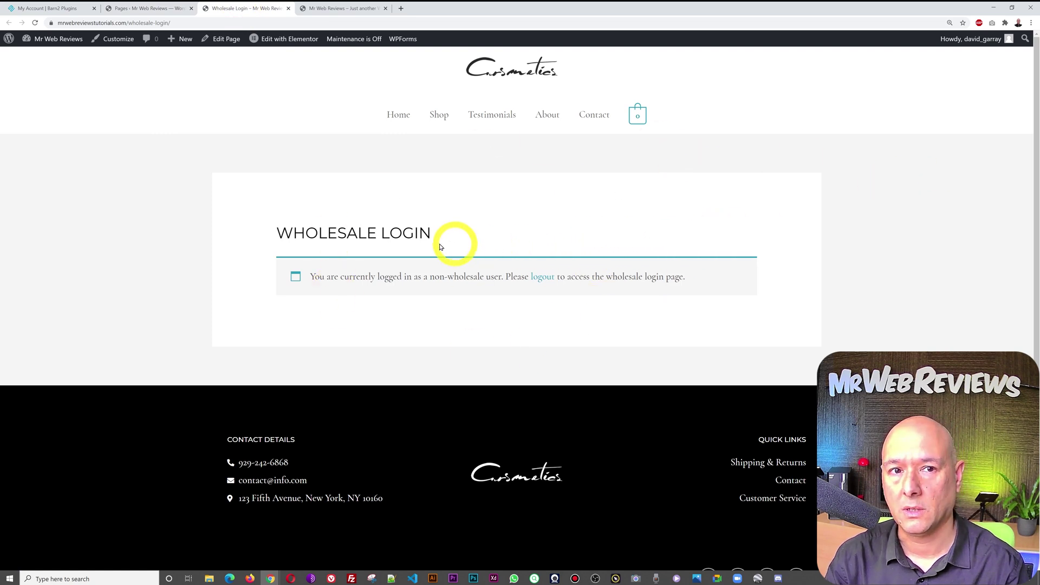
{"action": "left_click", "coordinate": [149, 8]}
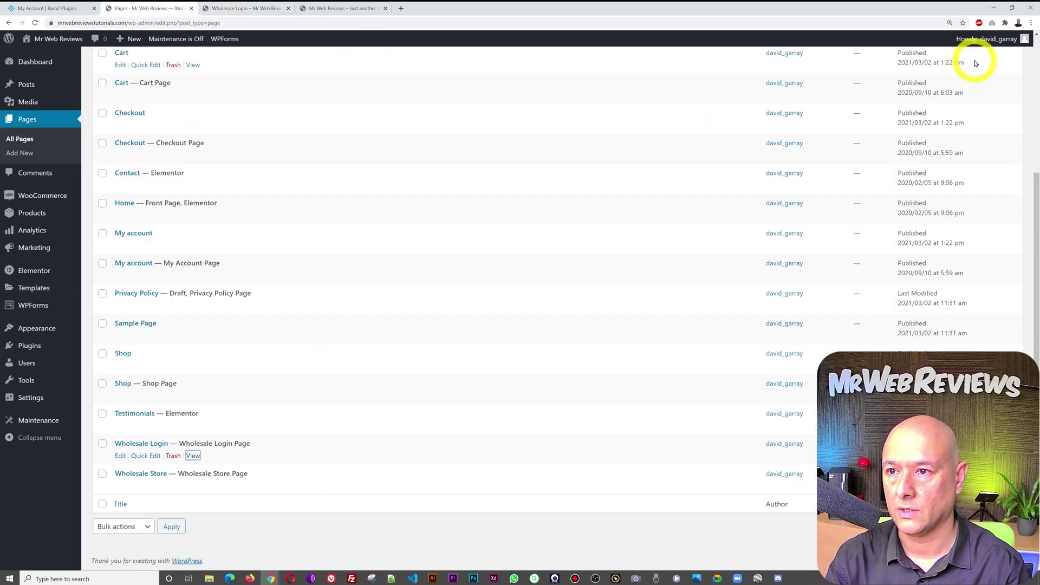
{"action": "left_click", "coordinate": [243, 9]}
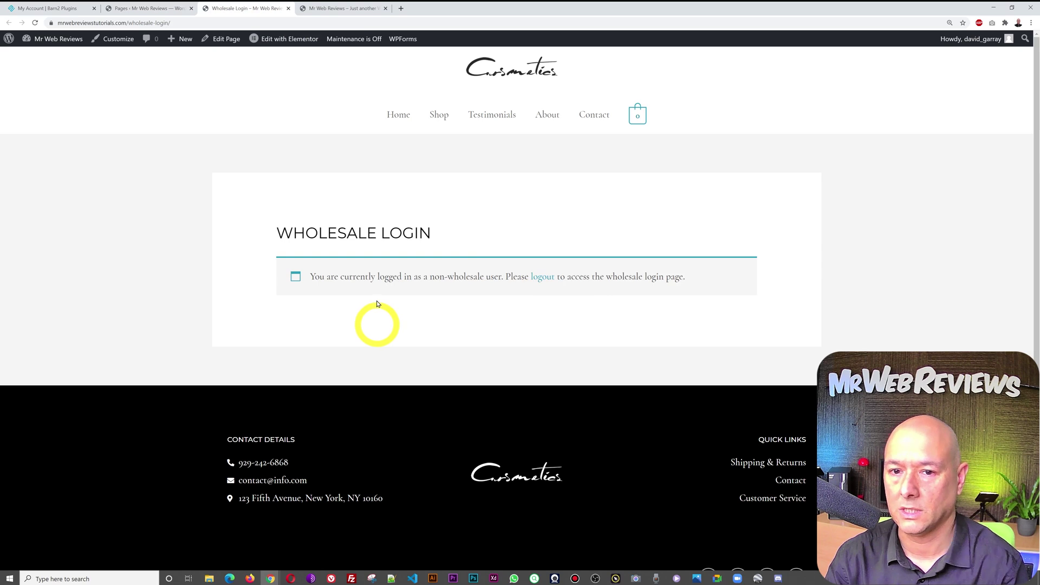
{"action": "left_click", "coordinate": [255, 24]}
{"action": "key", "text": "ctrl+c"}
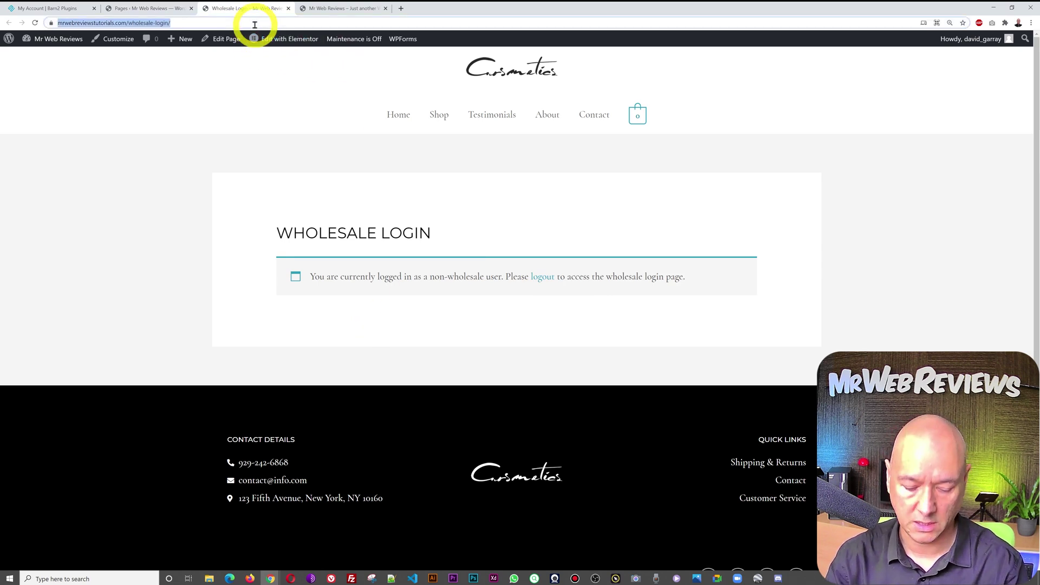
{"action": "left_click", "coordinate": [288, 8]}
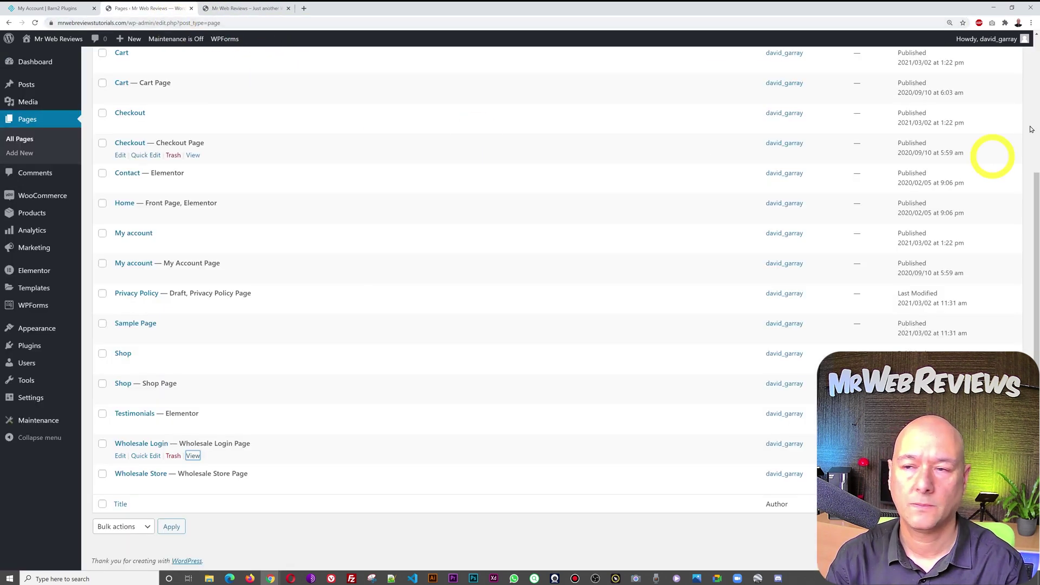
{"action": "left_click", "coordinate": [1031, 23]}
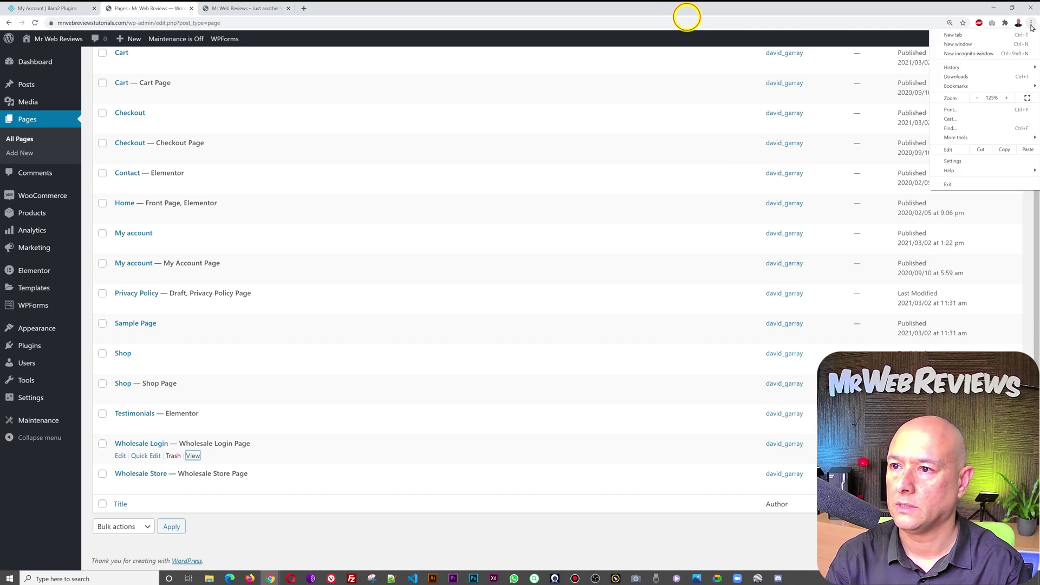
Step: Load the copied Wholesale Login URL in an incognito window and register a wholesale user with username and e-mail
{"action": "left_click", "coordinate": [987, 54]}
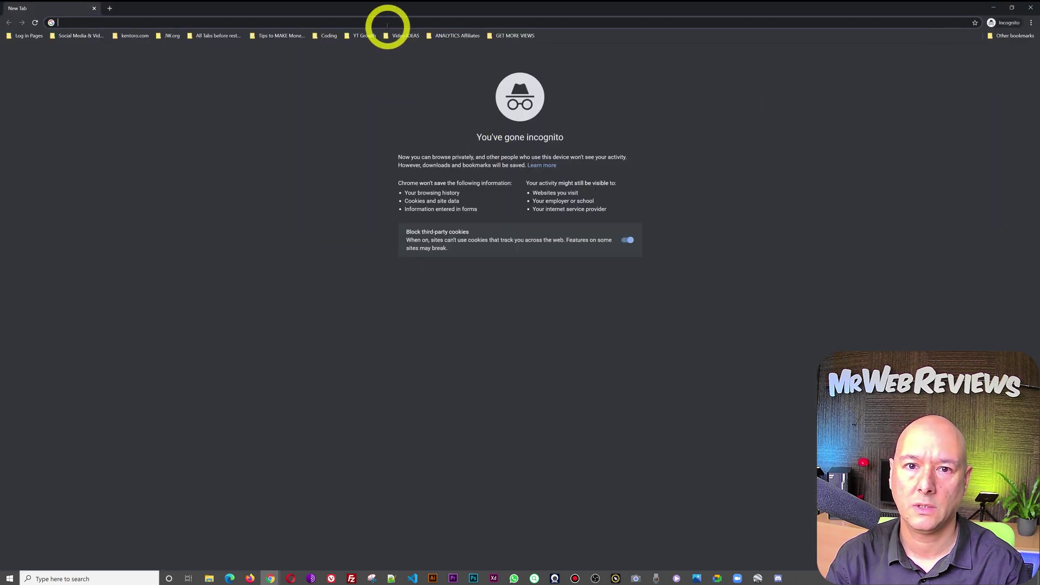
{"action": "key", "text": "ctrl+v"}
{"action": "key", "text": "Return"}
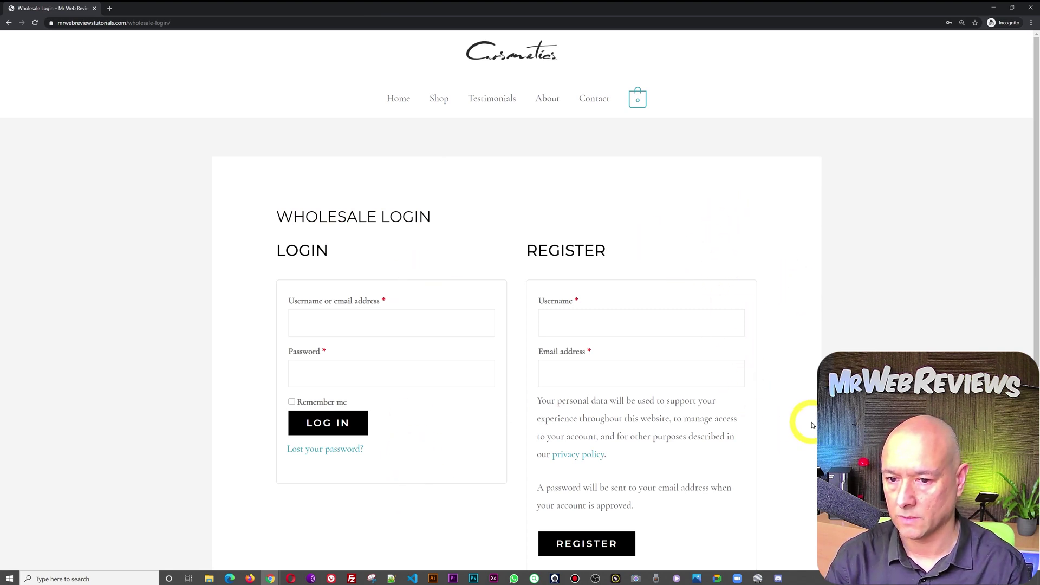
{"action": "scroll", "coordinate": [791, 379], "scroll_direction": "down", "scroll_amount": 1}
{"action": "left_click", "coordinate": [671, 281]}
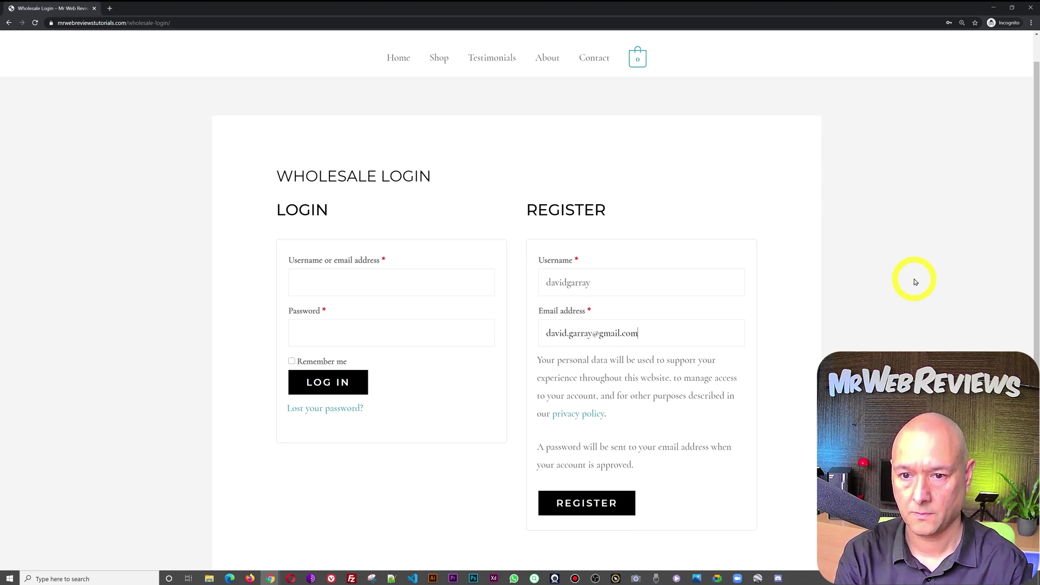
{"action": "left_click", "coordinate": [601, 504]}
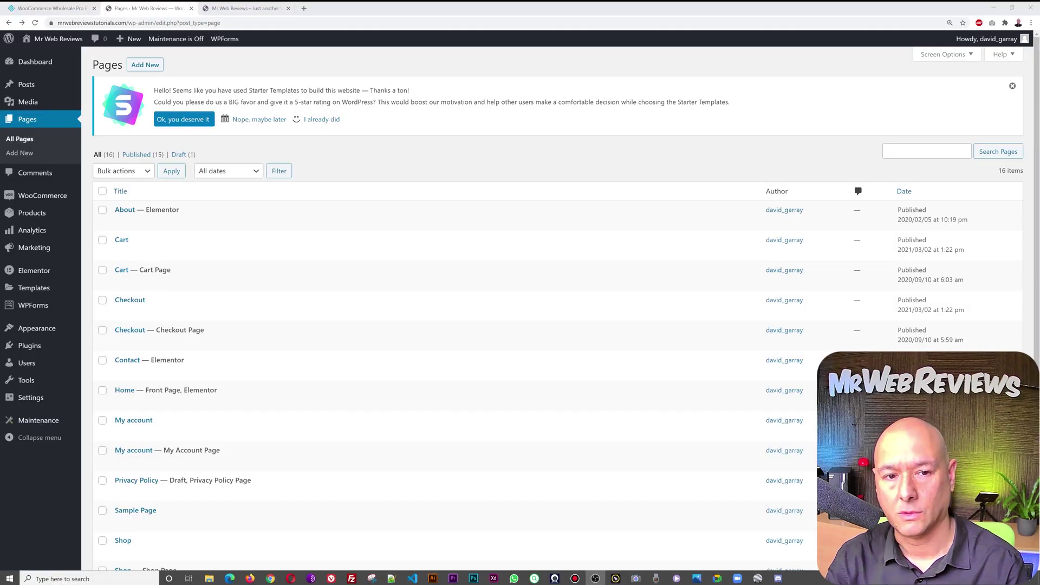
Step: Set the pending user's profile to Approve Account, update the user and return to All Users
{"action": "left_click", "coordinate": [27, 364]}
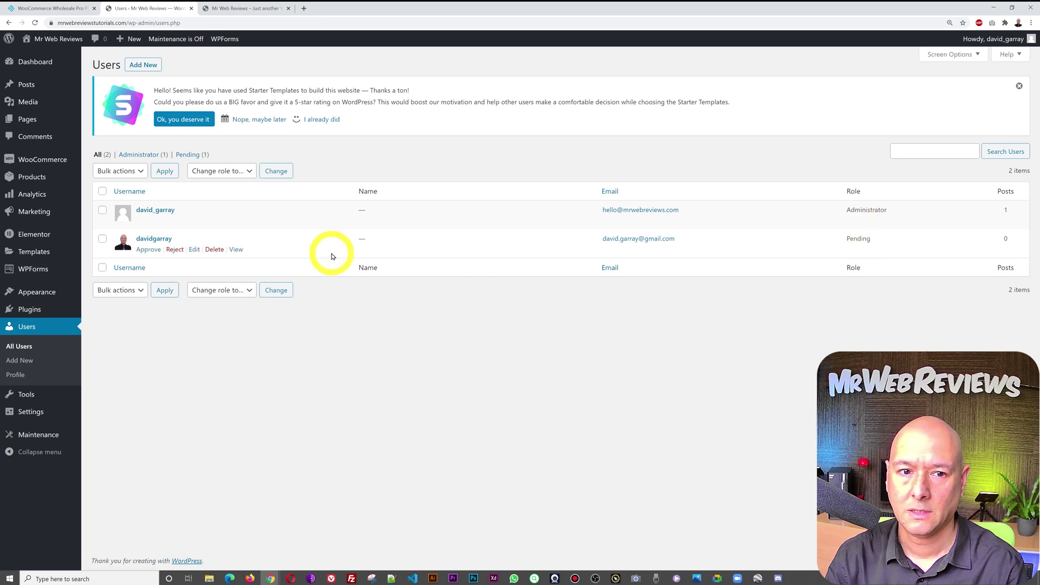
{"action": "left_click", "coordinate": [164, 240]}
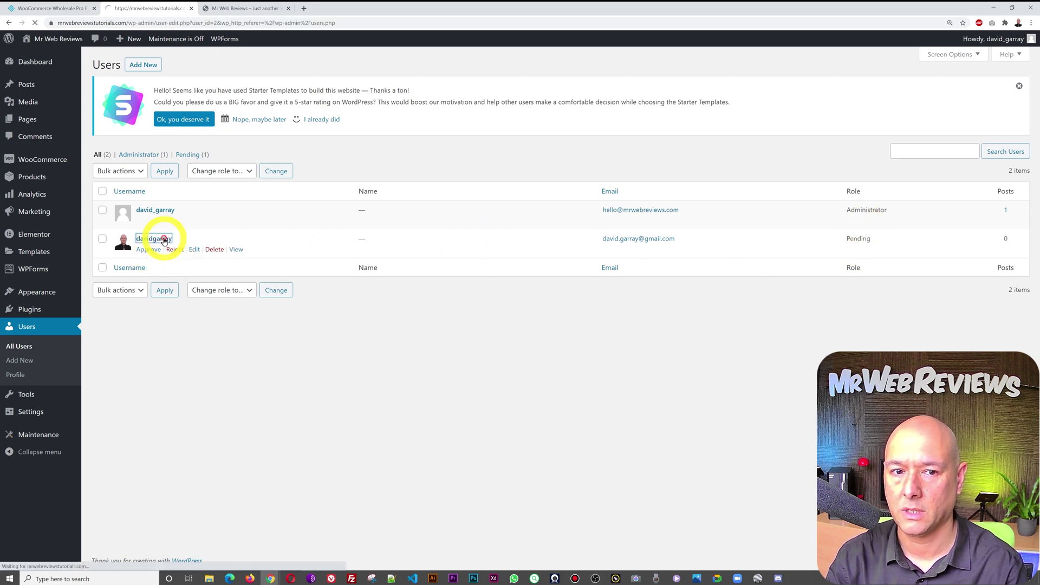
{"action": "scroll", "coordinate": [581, 317], "scroll_direction": "down", "scroll_amount": 6}
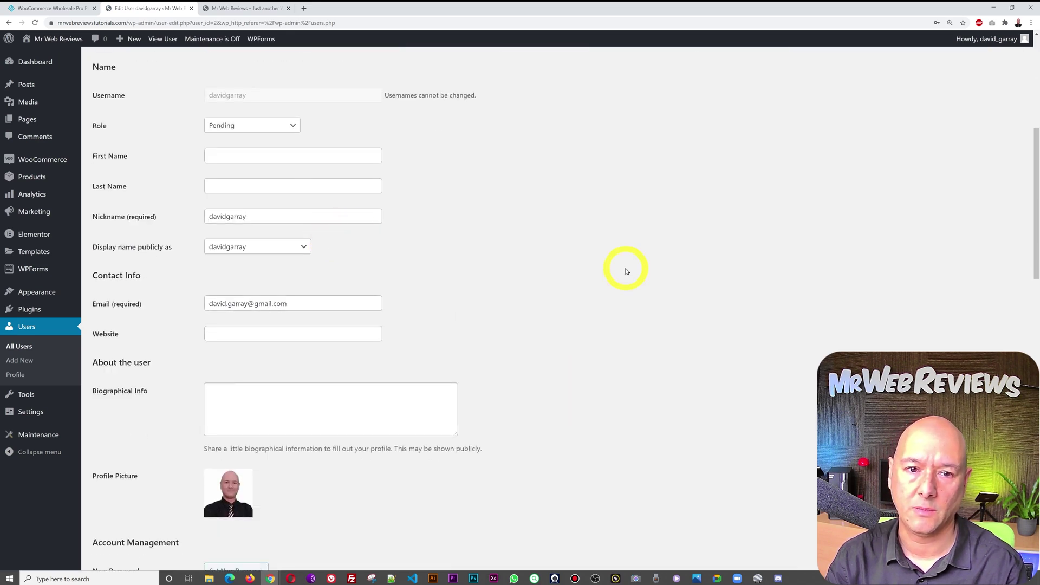
{"action": "scroll", "coordinate": [627, 271], "scroll_direction": "down", "scroll_amount": 7}
{"action": "scroll", "coordinate": [626, 271], "scroll_direction": "down", "scroll_amount": 10}
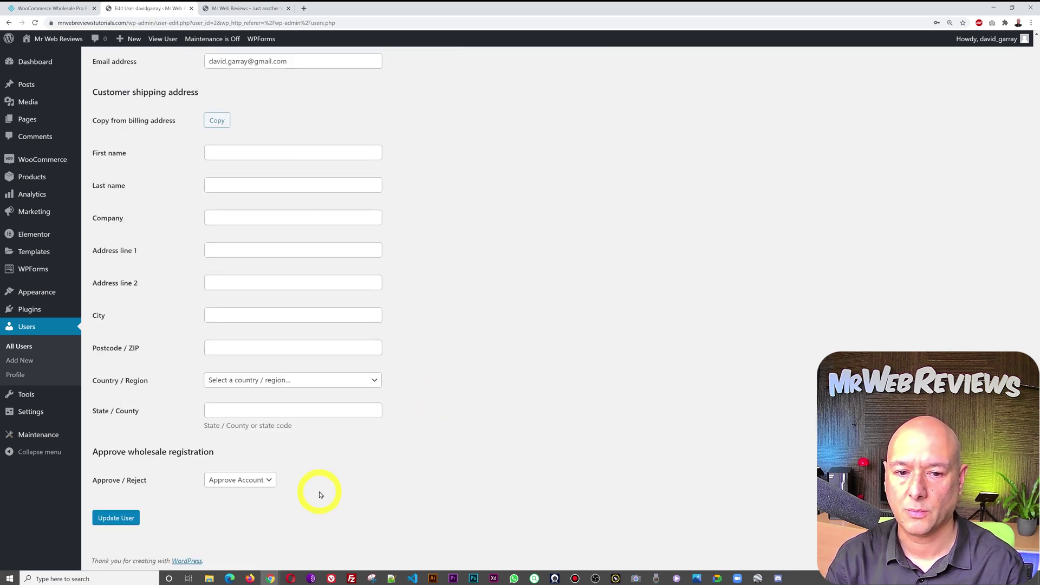
{"action": "left_click", "coordinate": [268, 487]}
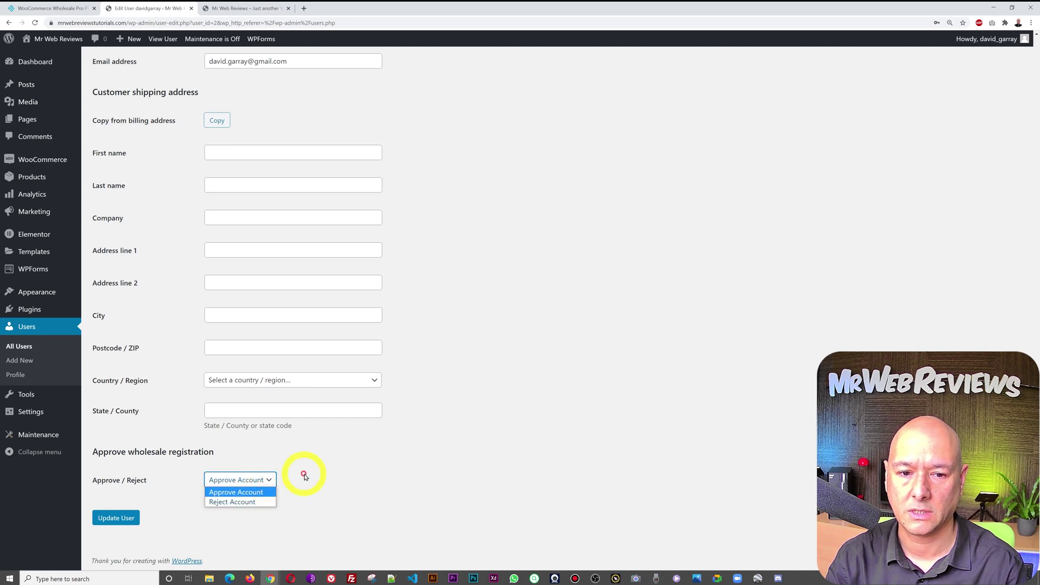
{"action": "left_click", "coordinate": [255, 492]}
{"action": "left_click", "coordinate": [115, 518]}
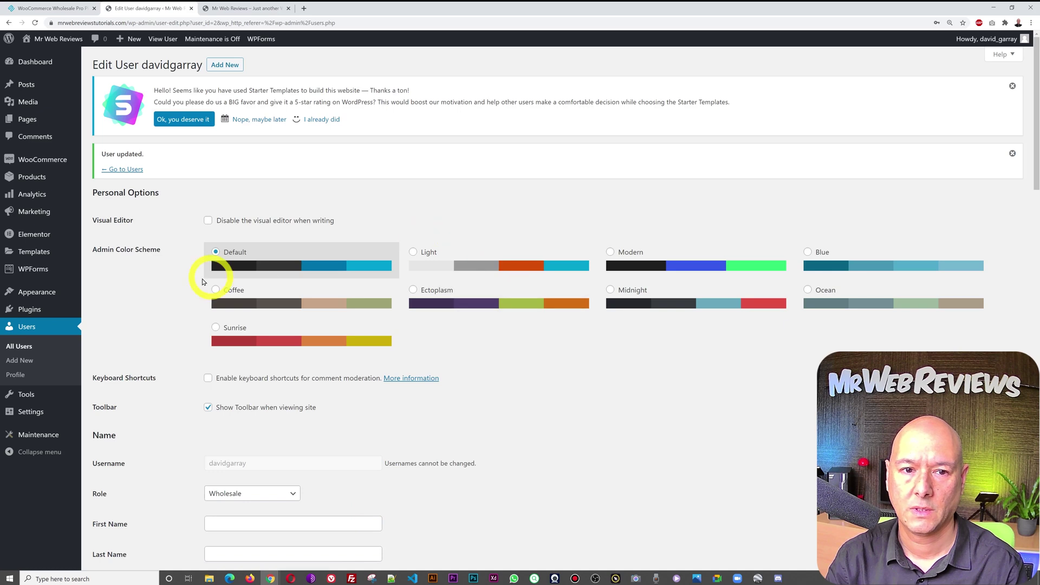
{"action": "left_click", "coordinate": [22, 347]}
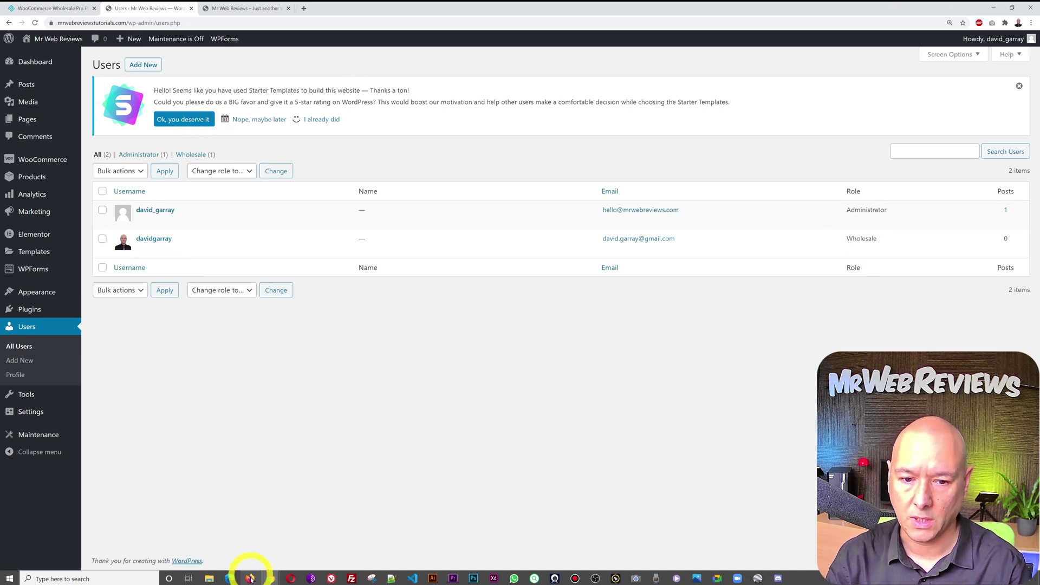
Step: Look over the wholesale login page in the other window, then return to the admin Users list
{"action": "left_click", "coordinate": [269, 575]}
{"action": "left_click", "coordinate": [326, 552]}
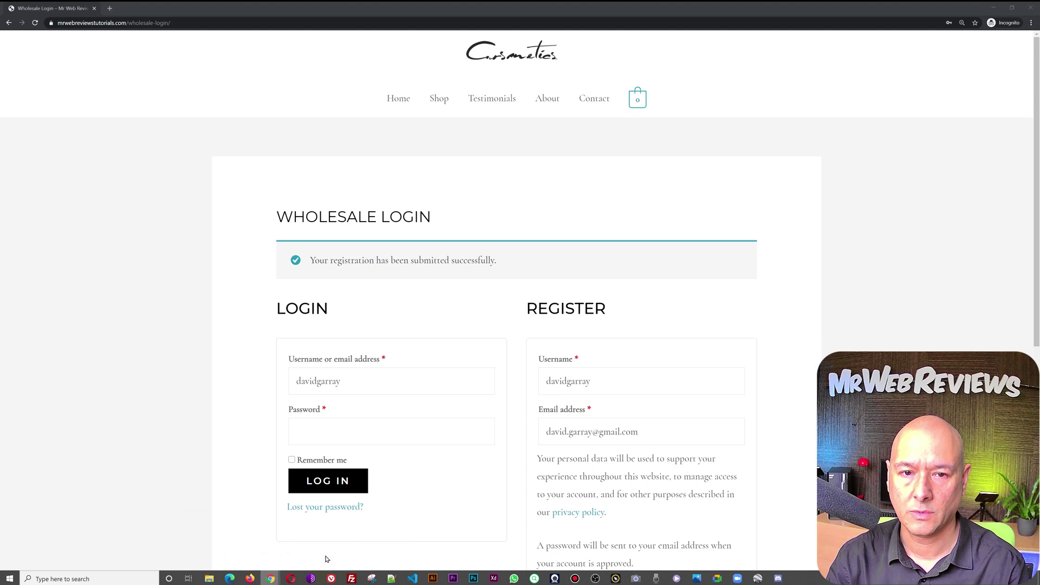
{"action": "scroll", "coordinate": [684, 236], "scroll_direction": "down", "scroll_amount": 1}
{"action": "scroll", "coordinate": [683, 236], "scroll_direction": "down", "scroll_amount": 2}
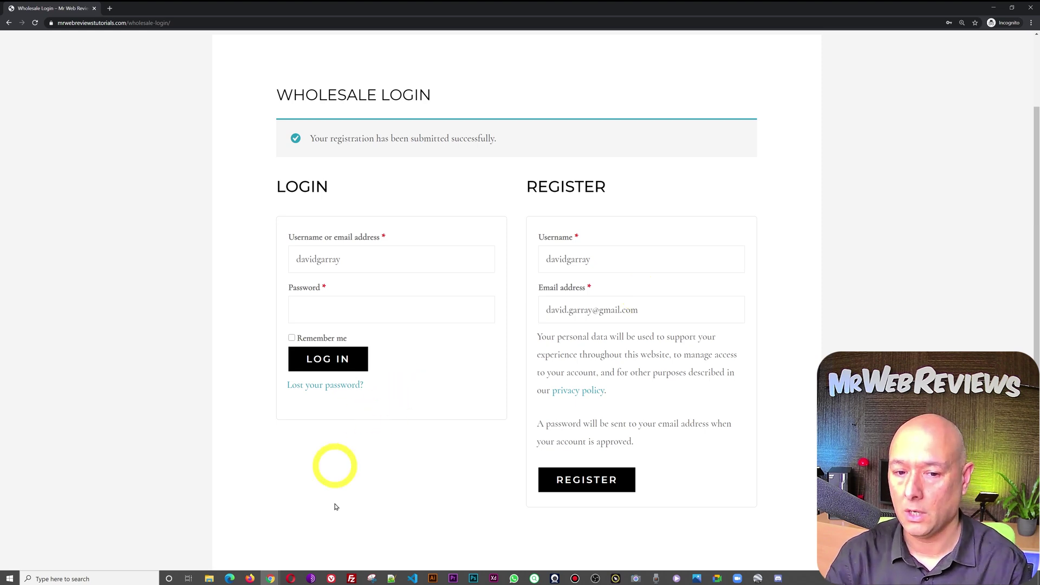
{"action": "mouse_move", "coordinate": [273, 582]}
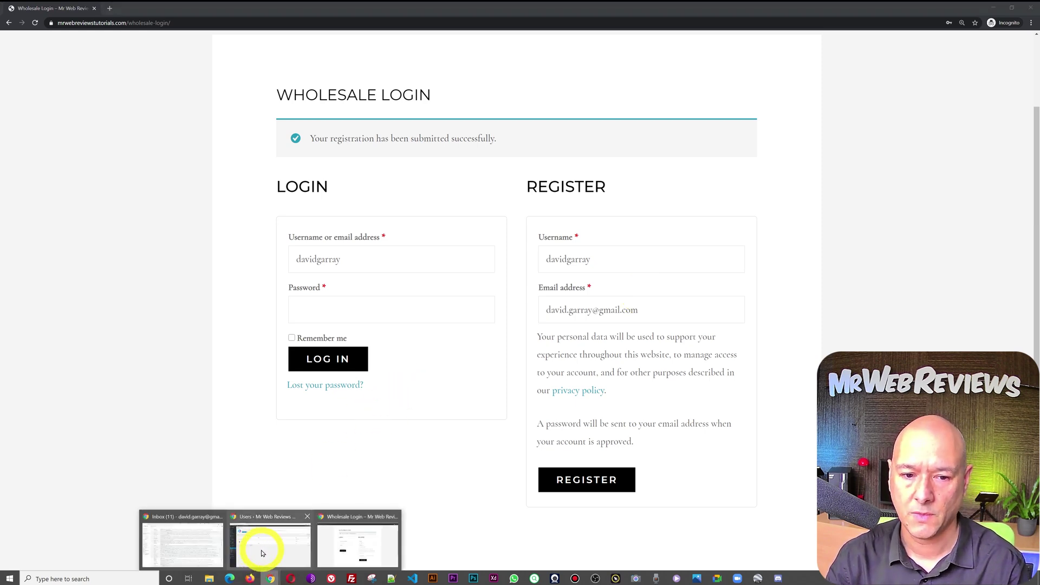
{"action": "left_click", "coordinate": [352, 541]}
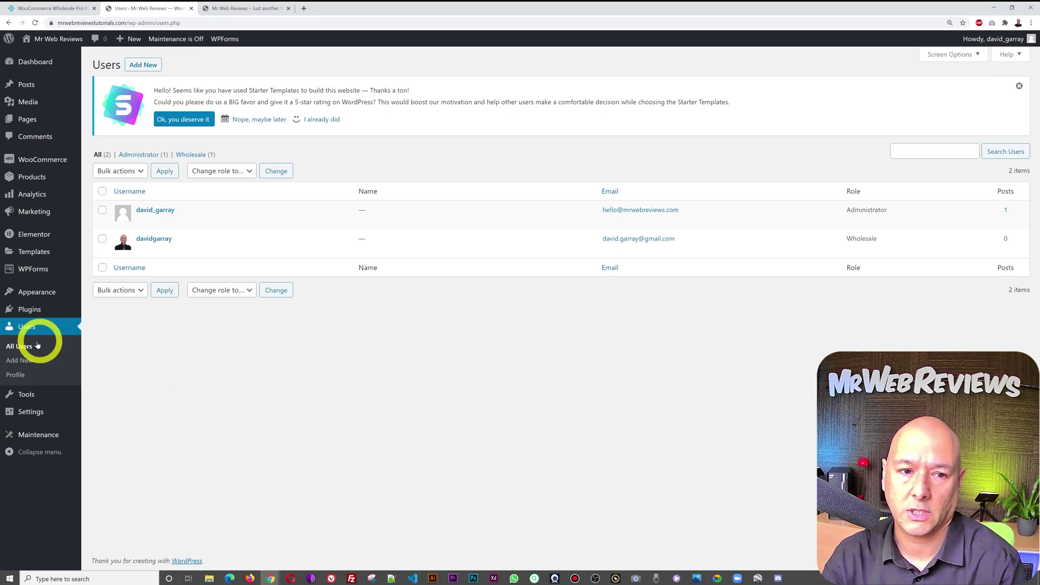
Step: Open WooCommerce Settings > Wholesale > Registration Fields
{"action": "mouse_move", "coordinate": [37, 159]}
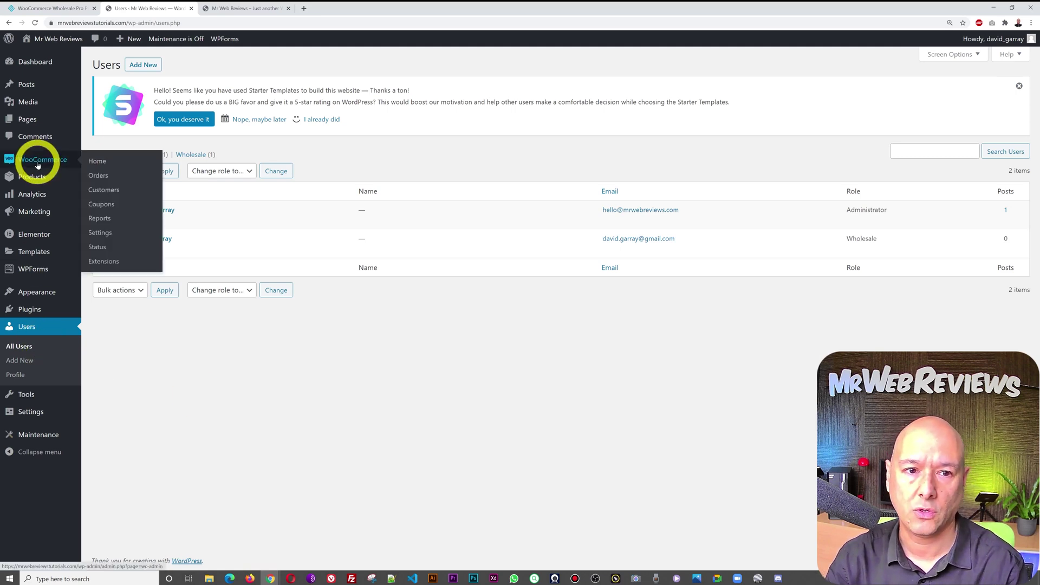
{"action": "left_click", "coordinate": [111, 233]}
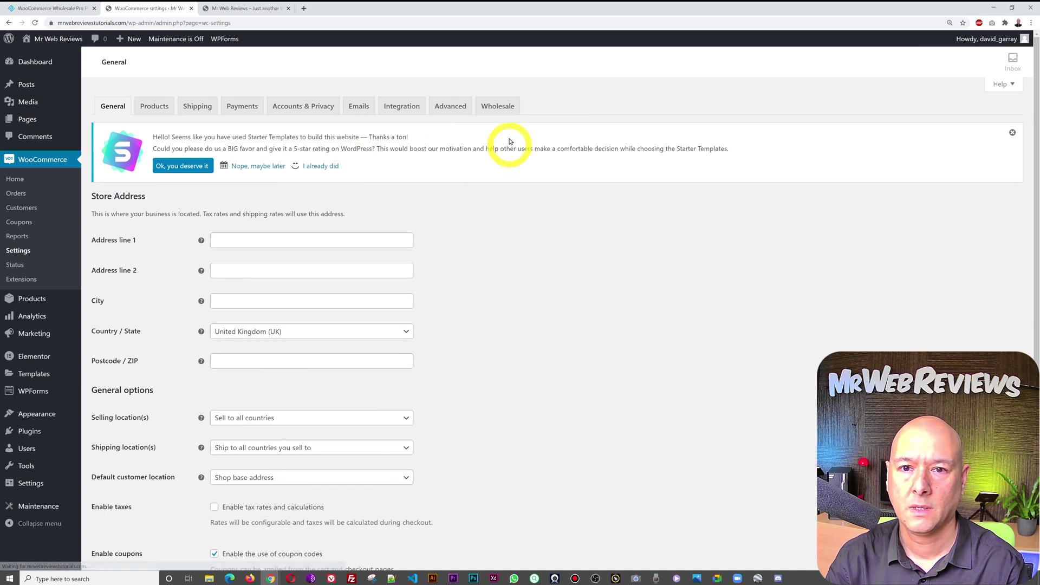
{"action": "left_click", "coordinate": [501, 107]}
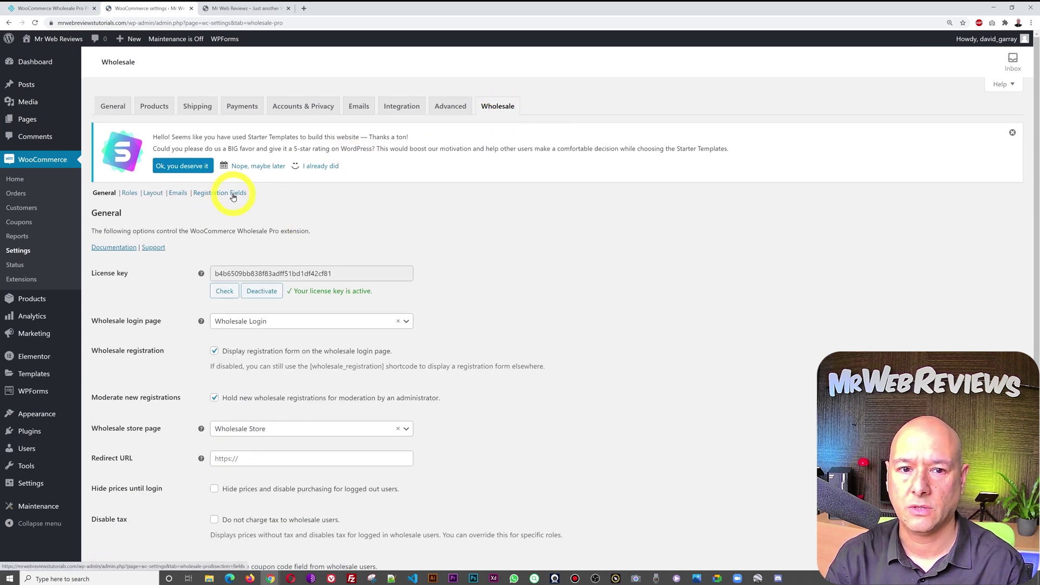
{"action": "left_click", "coordinate": [212, 193]}
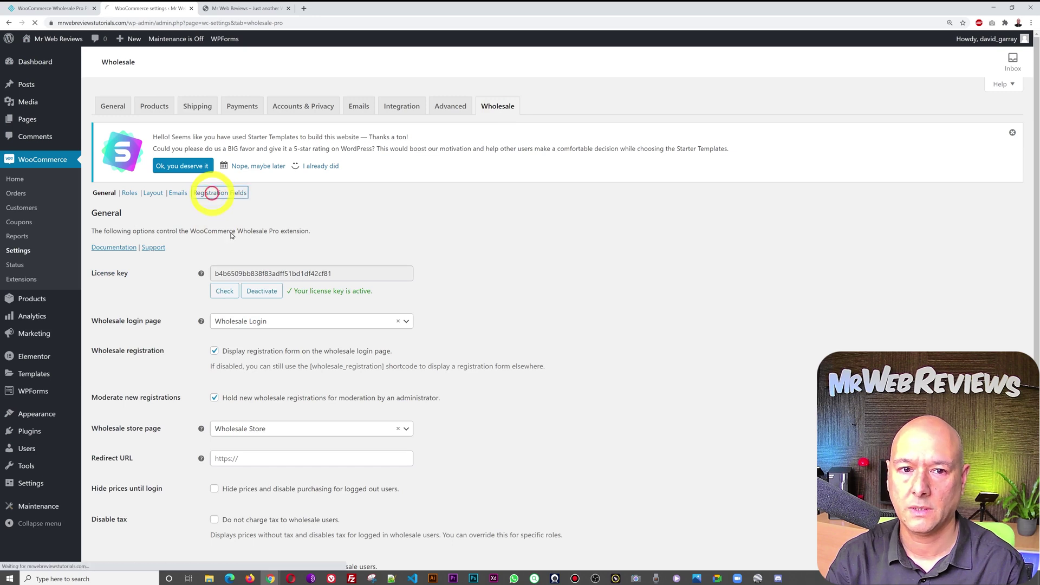
Step: Enter field labels Company / Business Name, Location (City / Town) and Website, and save them
{"action": "left_click", "coordinate": [303, 277]}
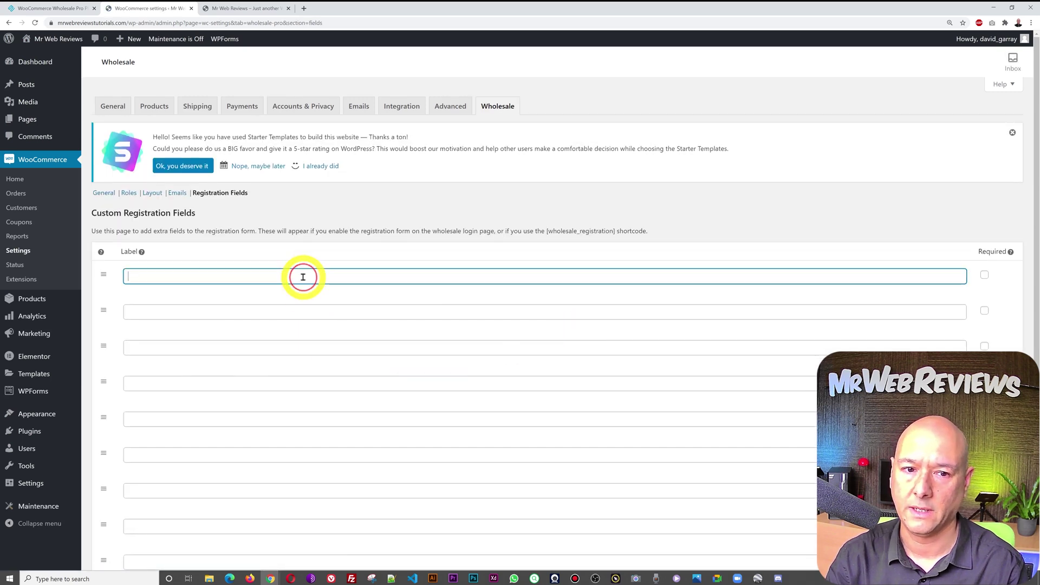
{"action": "type", "text": "Company / Business Name"}
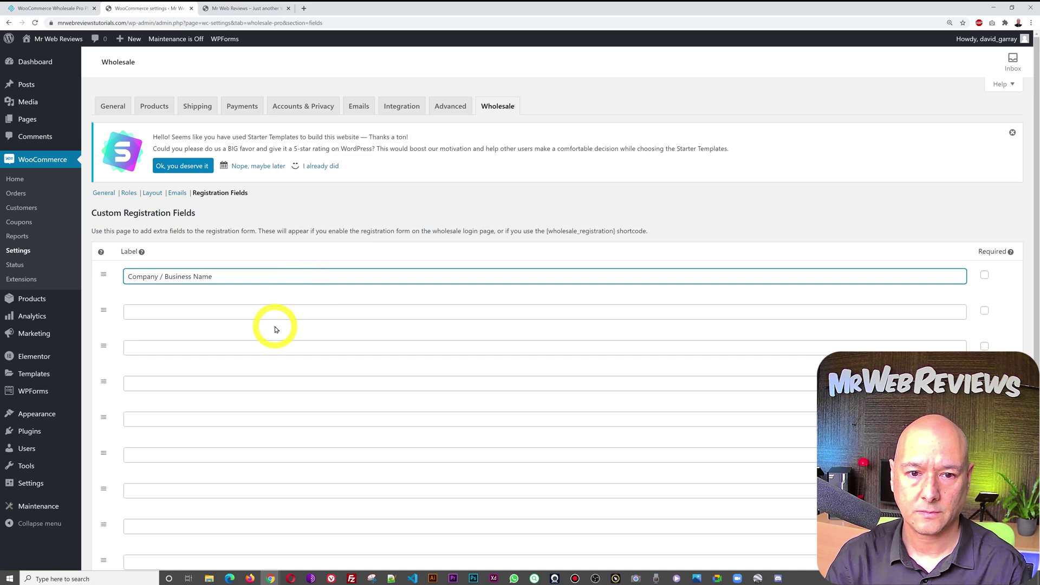
{"action": "left_click", "coordinate": [275, 312]}
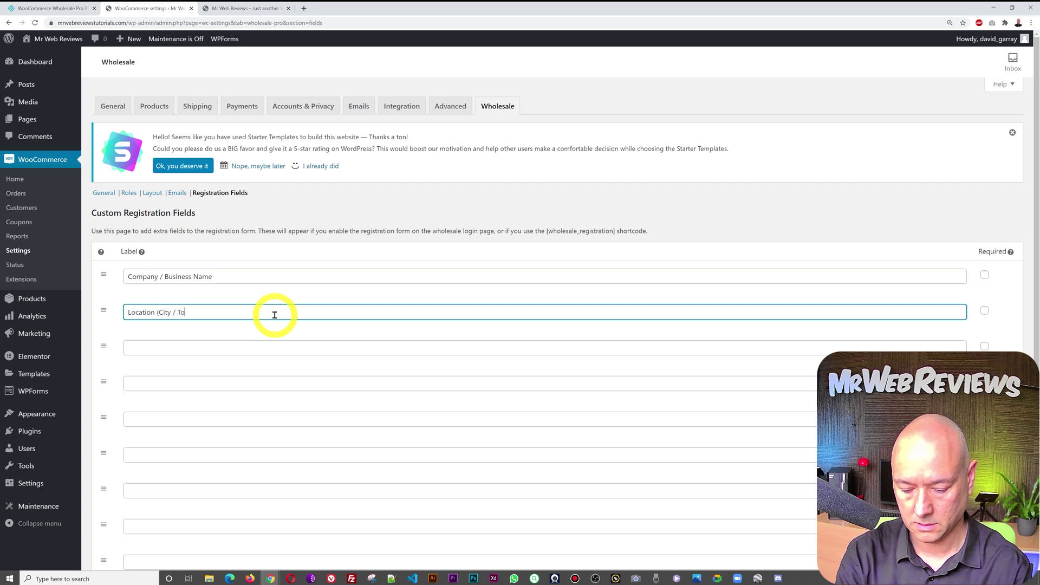
{"action": "left_click", "coordinate": [291, 345]}
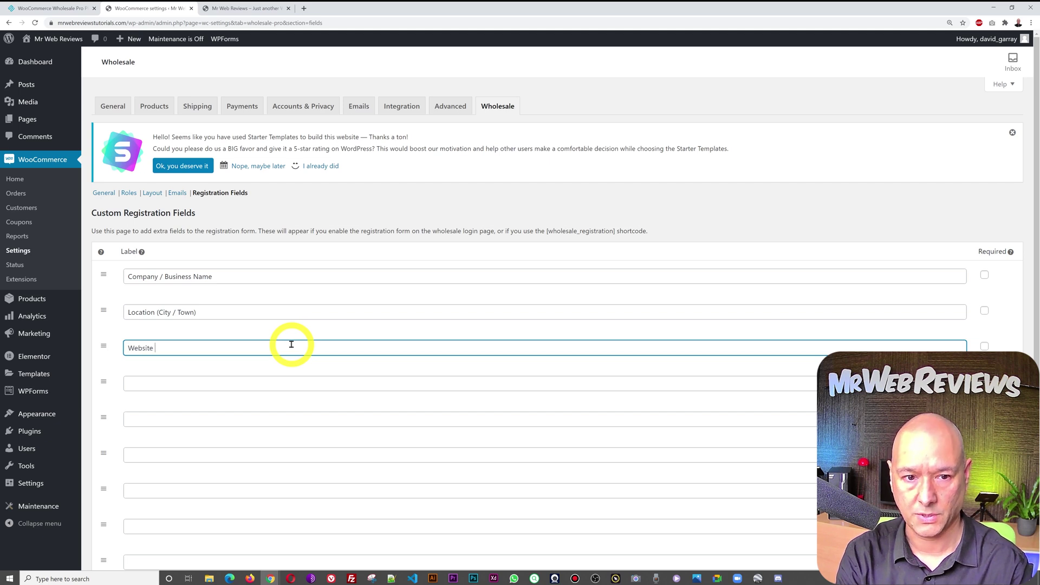
{"action": "type", "text": "Website"}
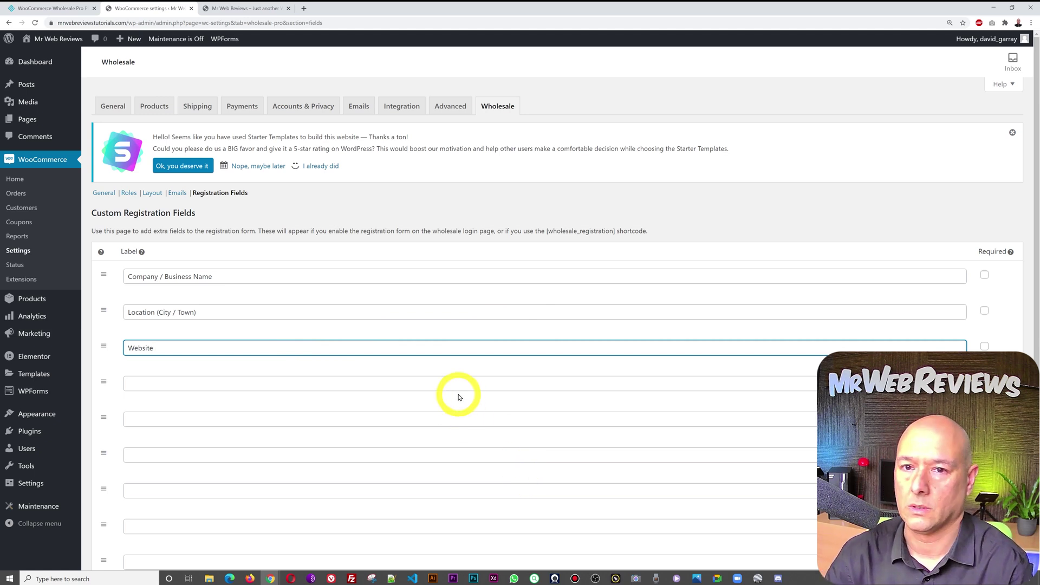
{"action": "scroll", "coordinate": [458, 397], "scroll_direction": "down", "scroll_amount": 3}
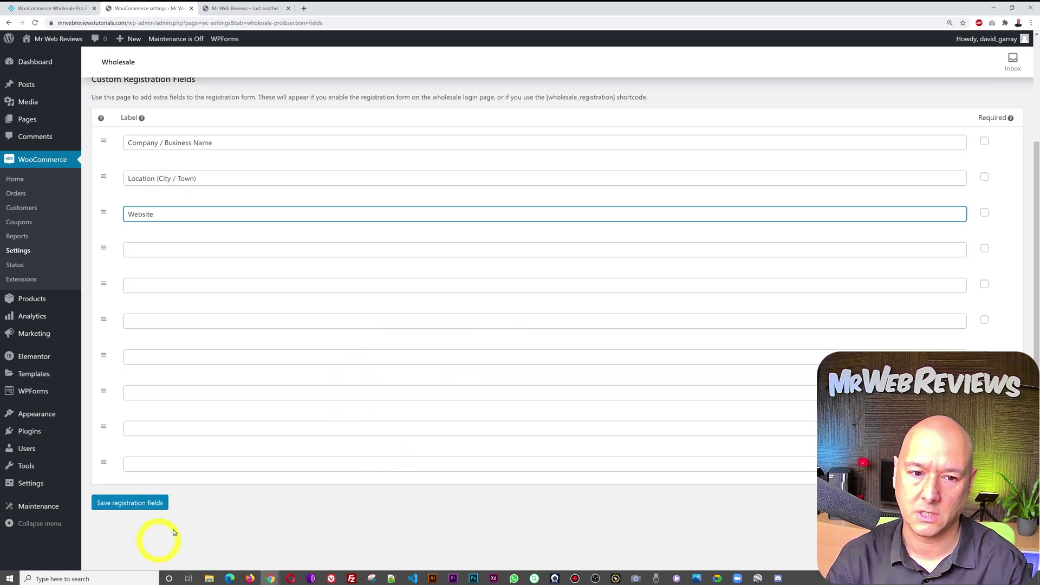
{"action": "left_click", "coordinate": [146, 505]}
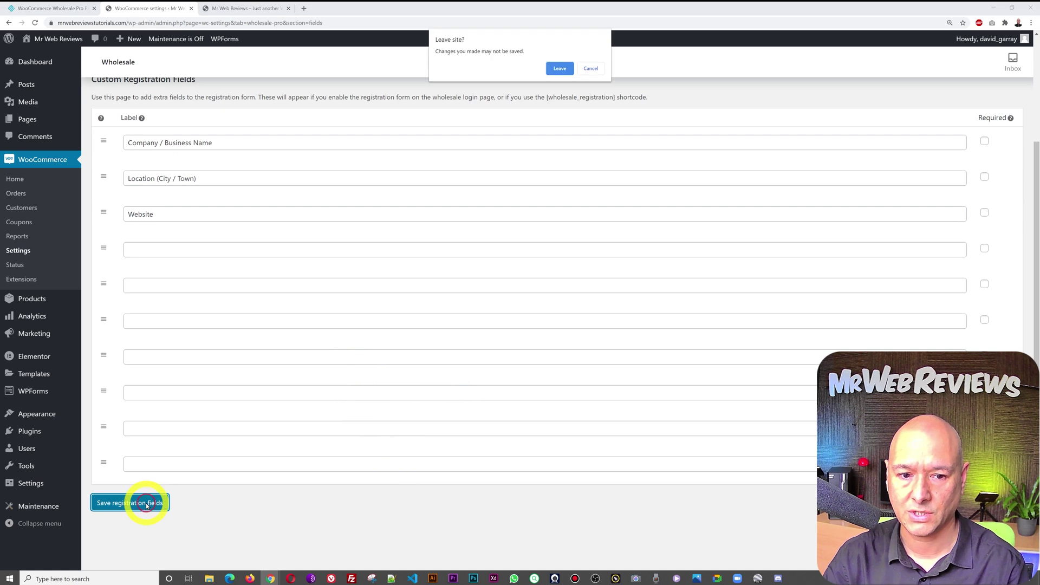
{"action": "left_click", "coordinate": [561, 69]}
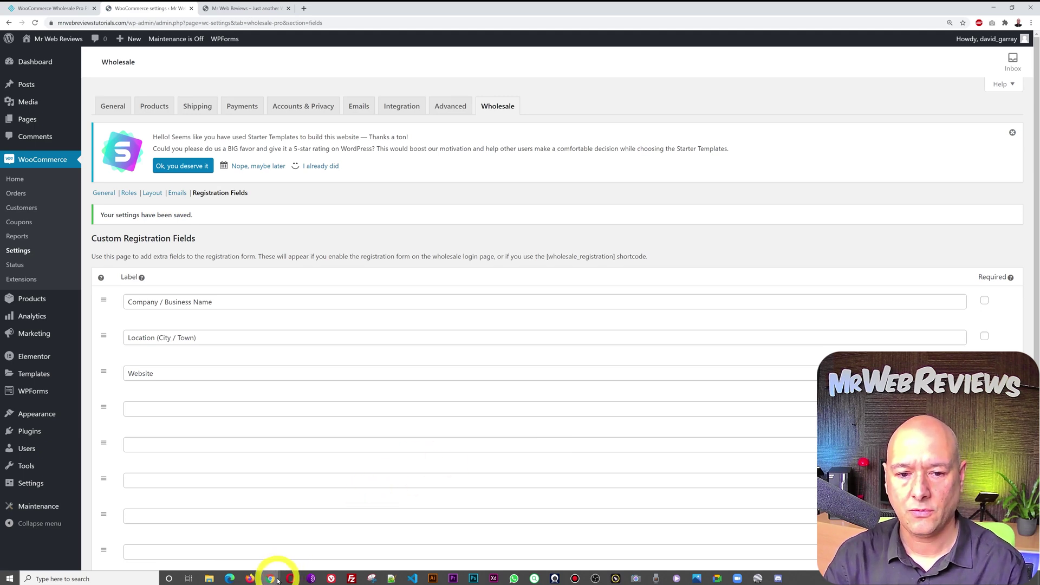
Step: Reload the incognito wholesale login page to confirm the three new optional fields, then return to settings
{"action": "mouse_move", "coordinate": [276, 569]}
{"action": "left_click", "coordinate": [326, 556]}
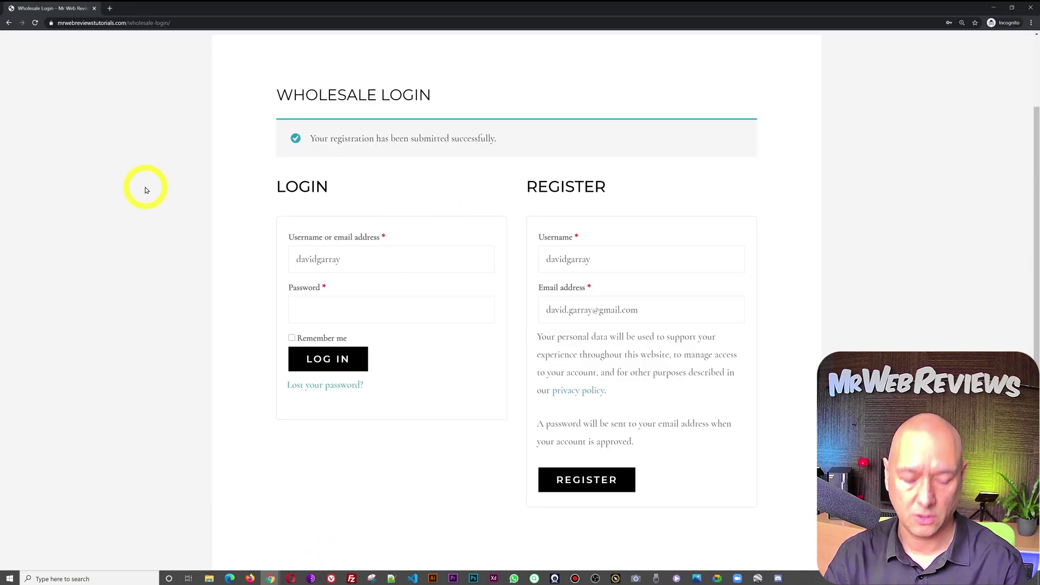
{"action": "key", "text": "F5"}
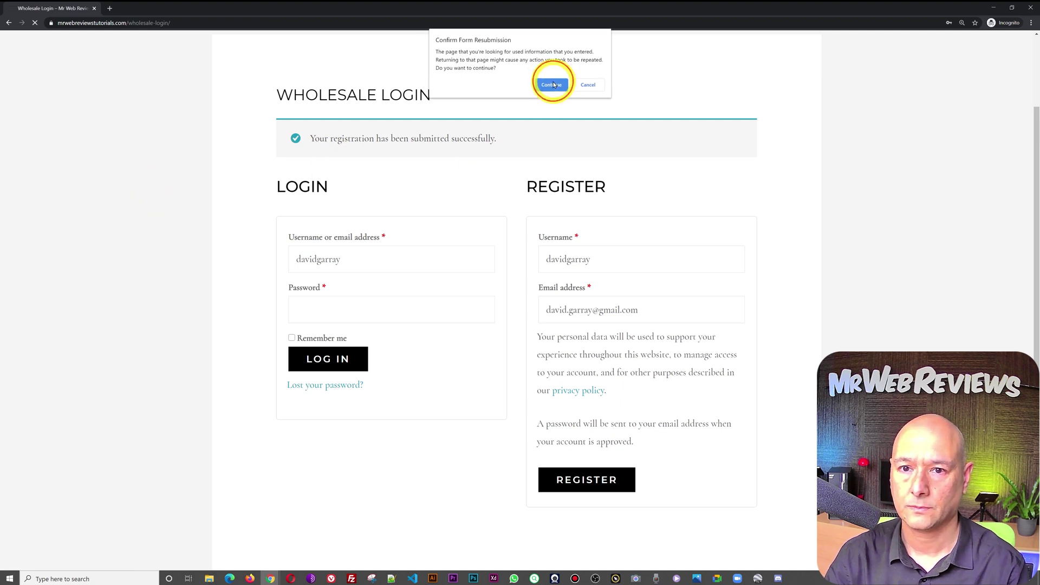
{"action": "left_click", "coordinate": [550, 84]}
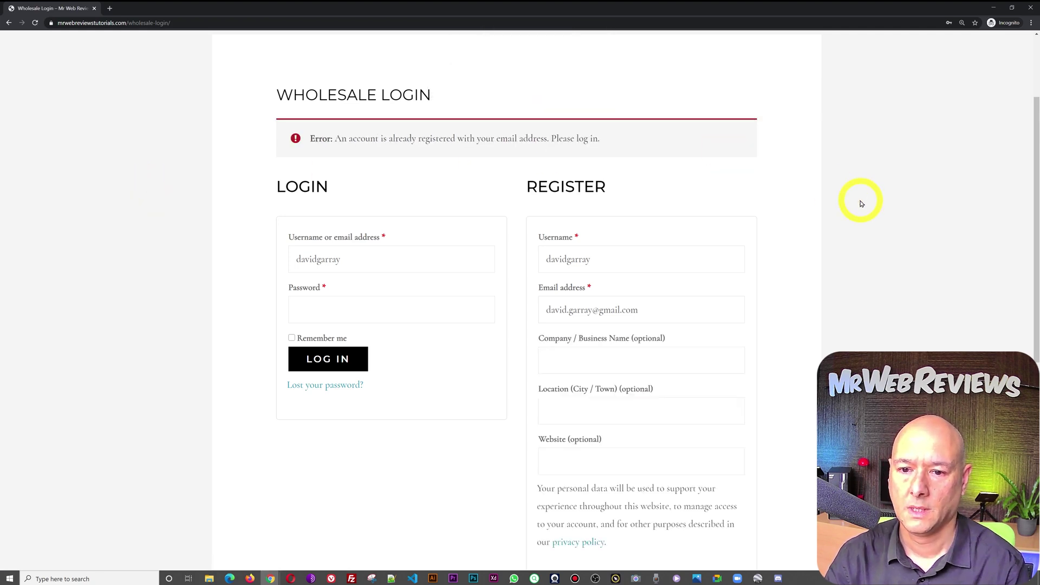
{"action": "scroll", "coordinate": [861, 203], "scroll_direction": "down", "scroll_amount": 1}
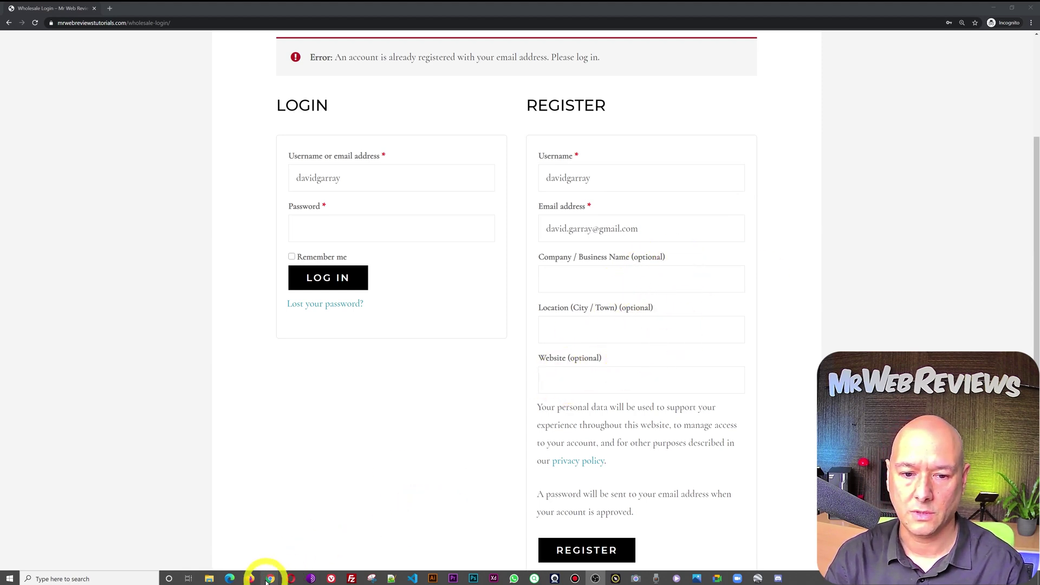
{"action": "mouse_move", "coordinate": [263, 574]}
{"action": "left_click", "coordinate": [265, 553]}
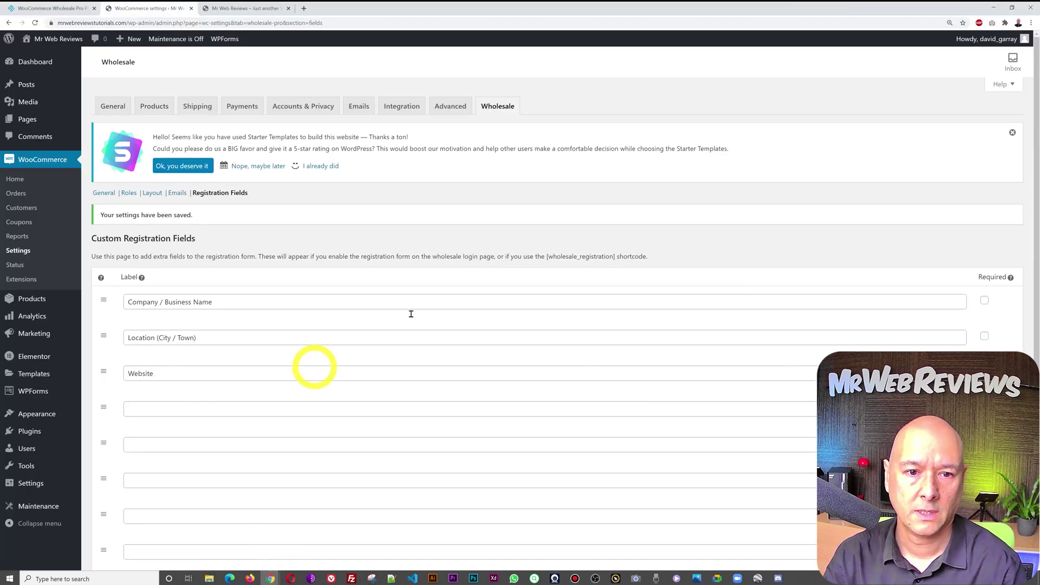
Step: Mark Company / Business Name, Location (City / Town) and Website as required and save the registration fields
{"action": "left_click", "coordinate": [985, 301]}
{"action": "left_click", "coordinate": [984, 336]}
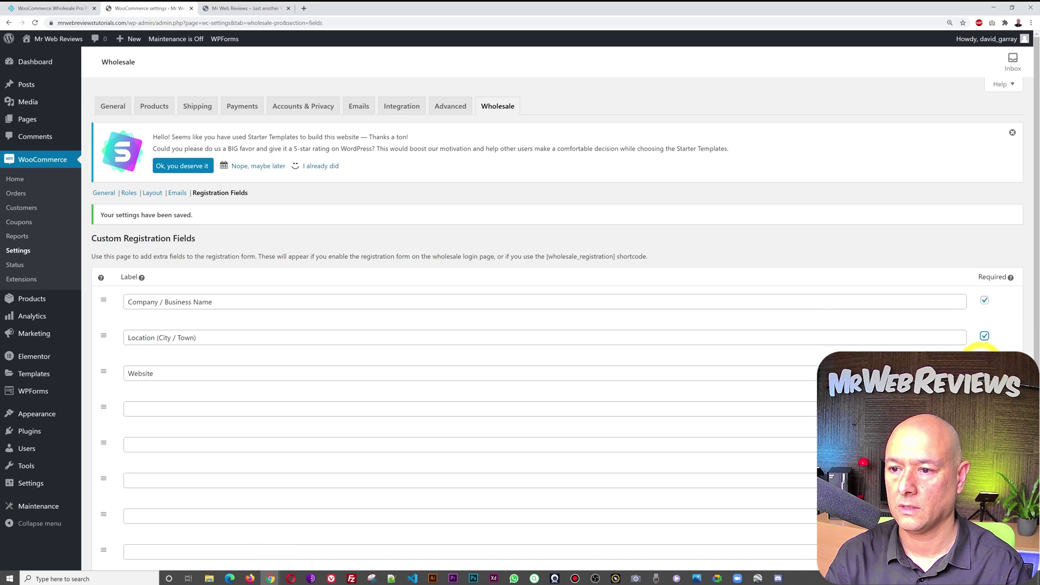
{"action": "left_click", "coordinate": [985, 372]}
{"action": "scroll", "coordinate": [410, 427], "scroll_direction": "down", "scroll_amount": 2}
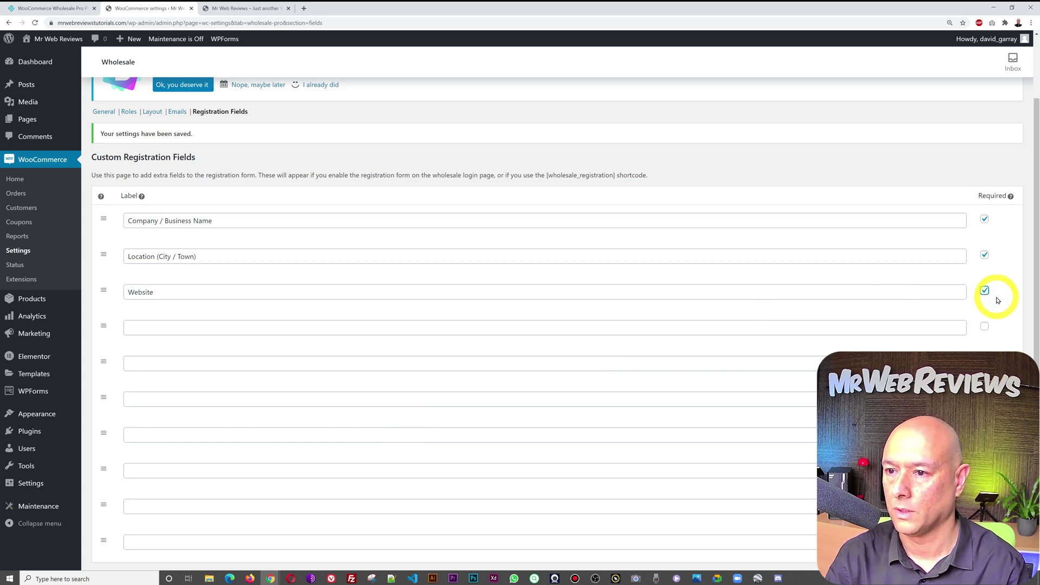
{"action": "scroll", "coordinate": [995, 296], "scroll_direction": "down", "scroll_amount": 2}
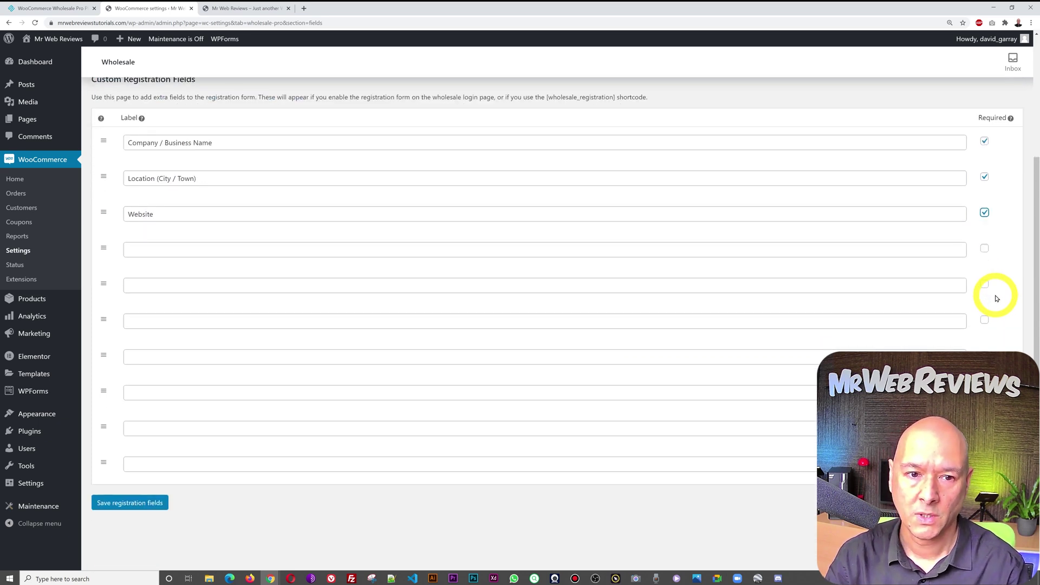
{"action": "left_click", "coordinate": [147, 510]}
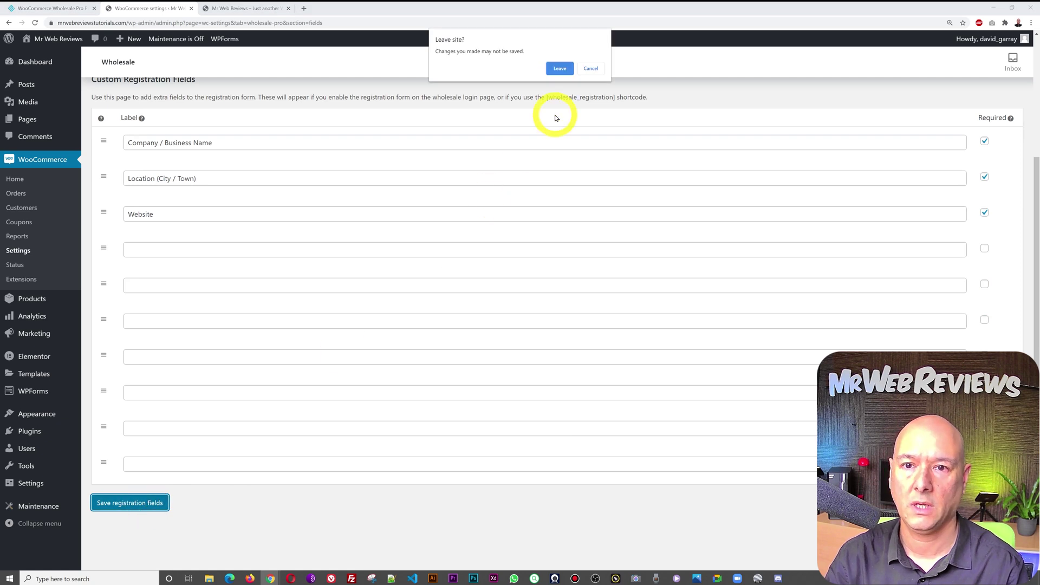
{"action": "left_click", "coordinate": [560, 69]}
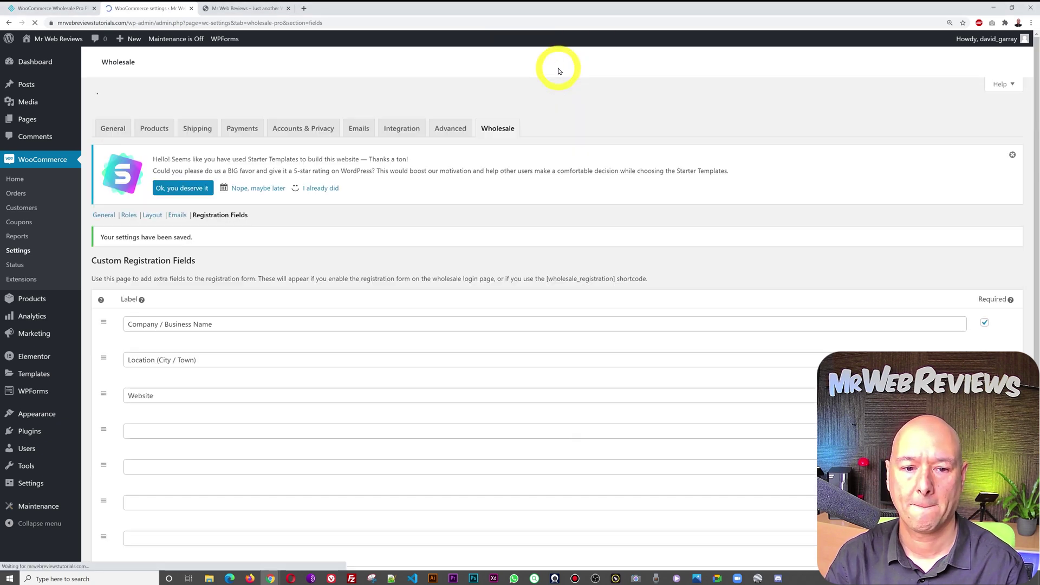
Step: Reload the incognito Wholesale Login page to see the three fields now marked required
{"action": "mouse_move", "coordinate": [273, 579]}
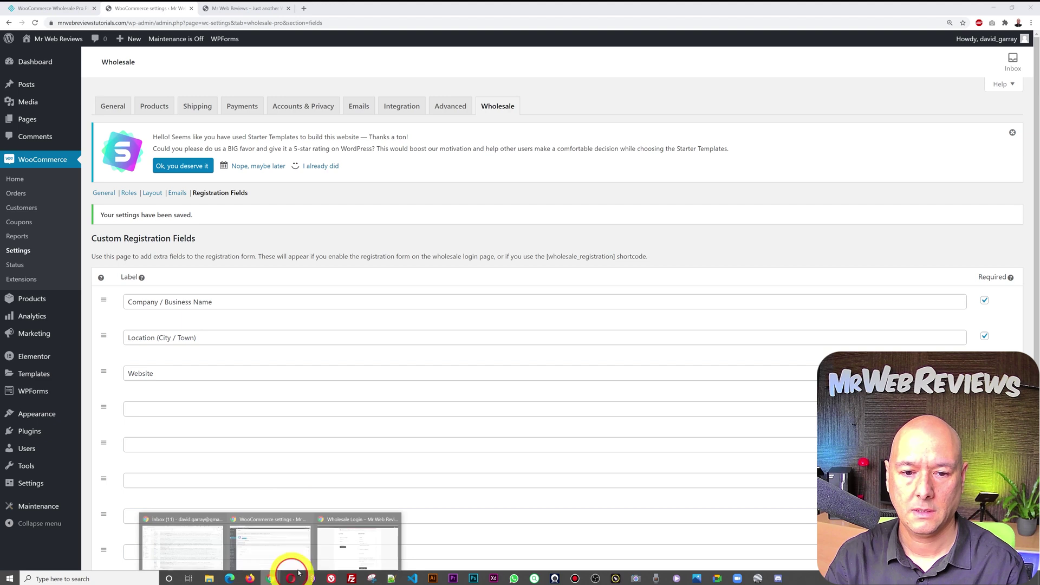
{"action": "left_click", "coordinate": [335, 558]}
{"action": "key", "text": "F5"}
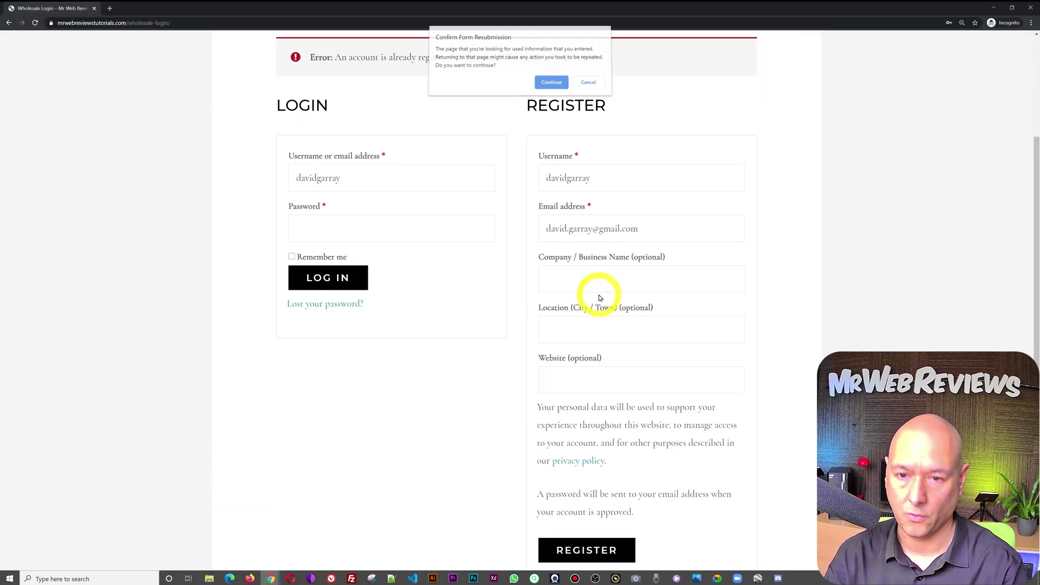
{"action": "left_click", "coordinate": [553, 81]}
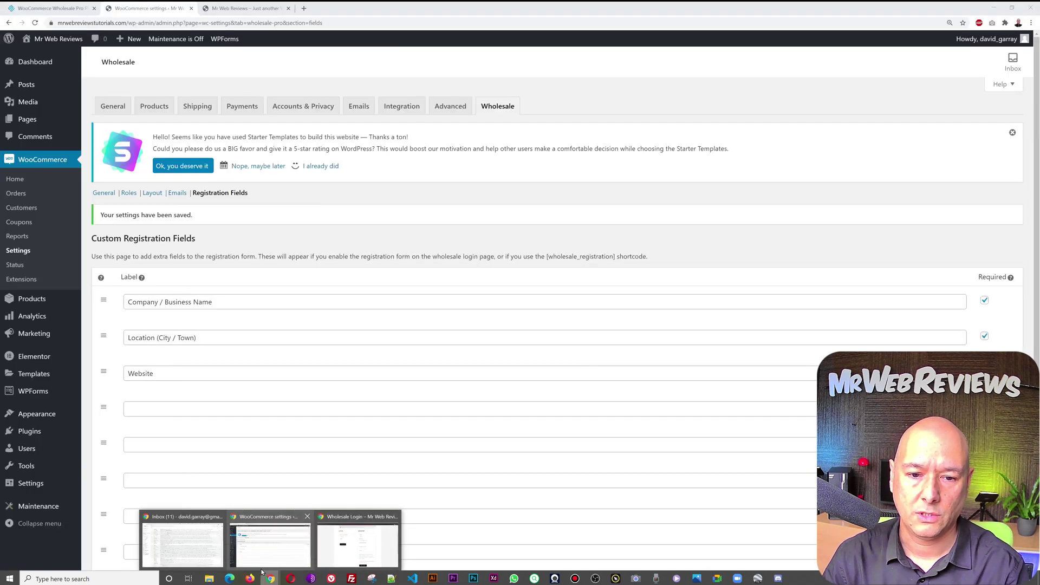
Step: Delete the earlier wholesale test user from the admin Users list, then return to the incognito login window
{"action": "left_click", "coordinate": [264, 557]}
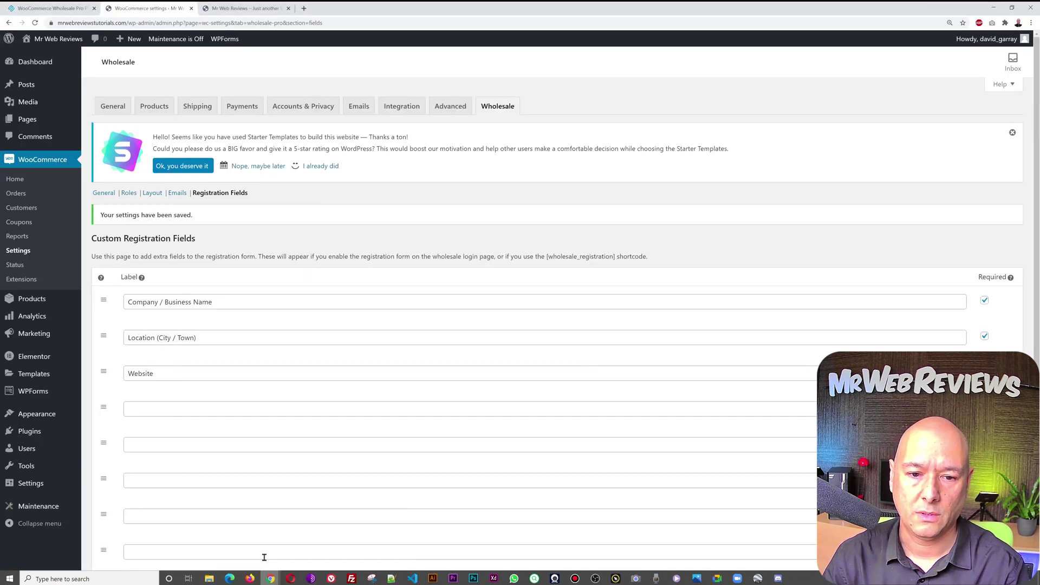
{"action": "left_click", "coordinate": [26, 456]}
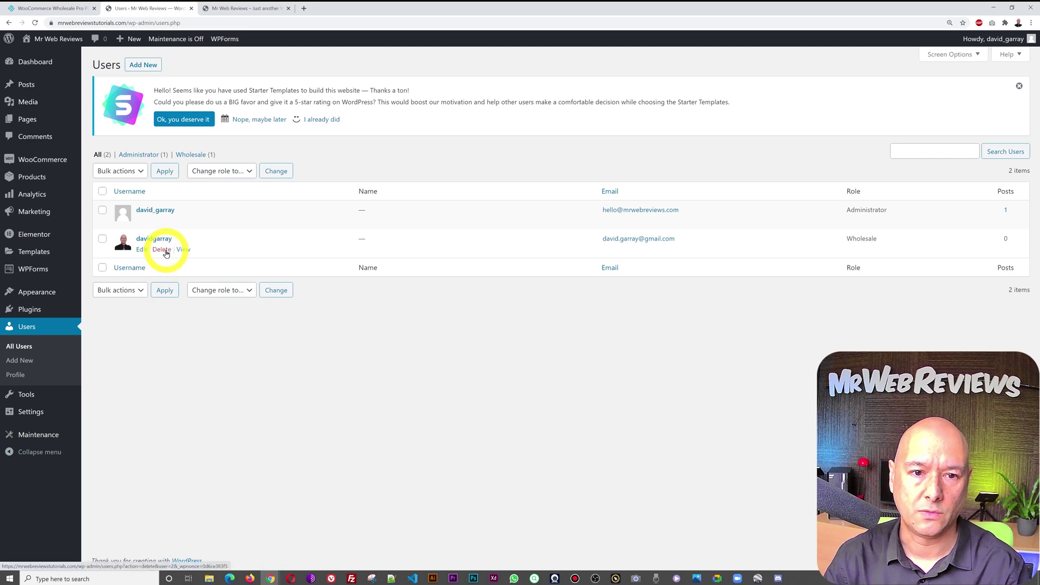
{"action": "left_click", "coordinate": [166, 253]}
{"action": "left_click", "coordinate": [132, 199]}
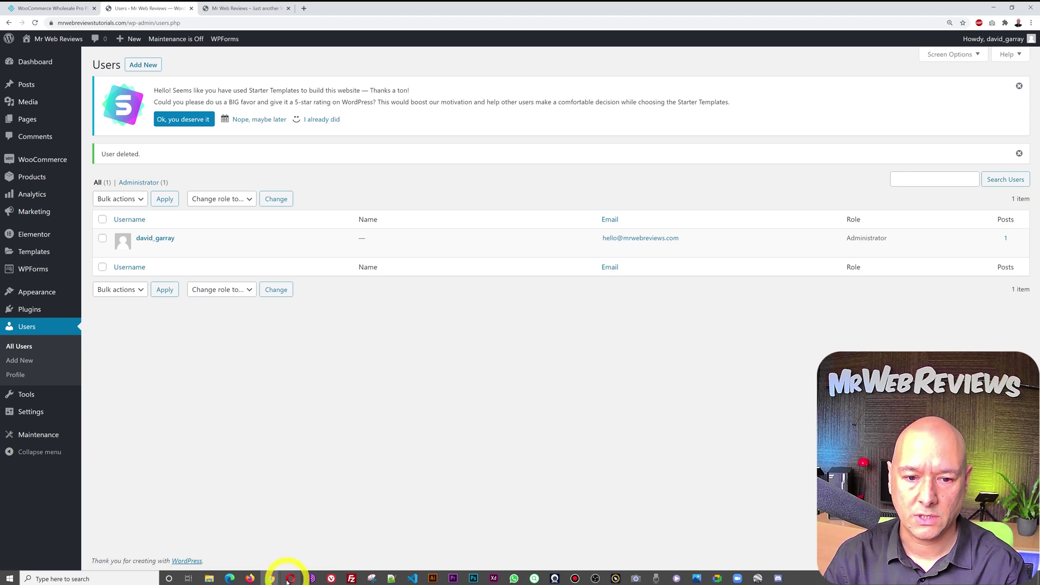
{"action": "mouse_move", "coordinate": [272, 577]}
{"action": "left_click", "coordinate": [331, 559]}
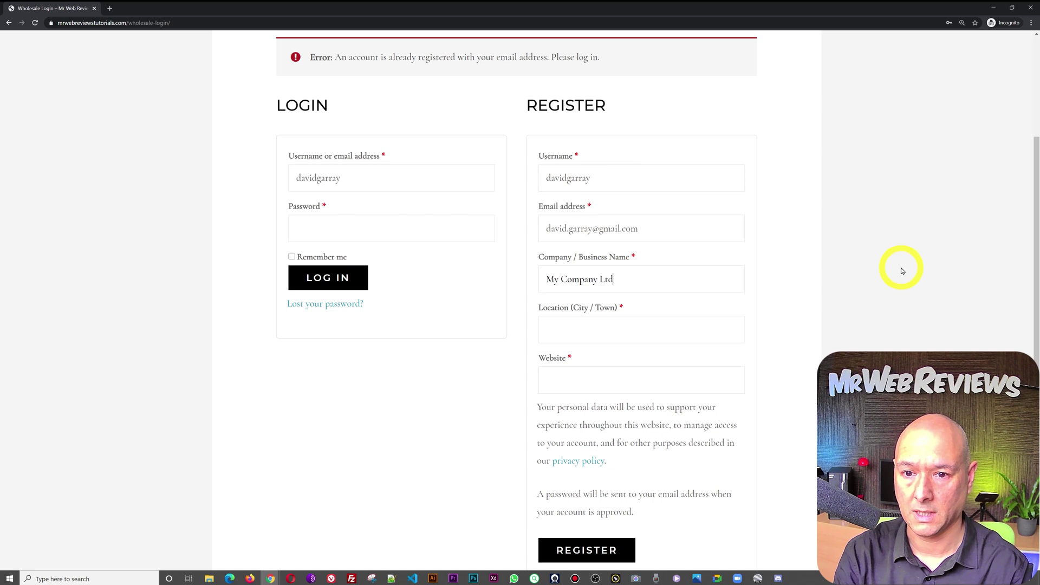
{"action": "left_click", "coordinate": [754, 327]}
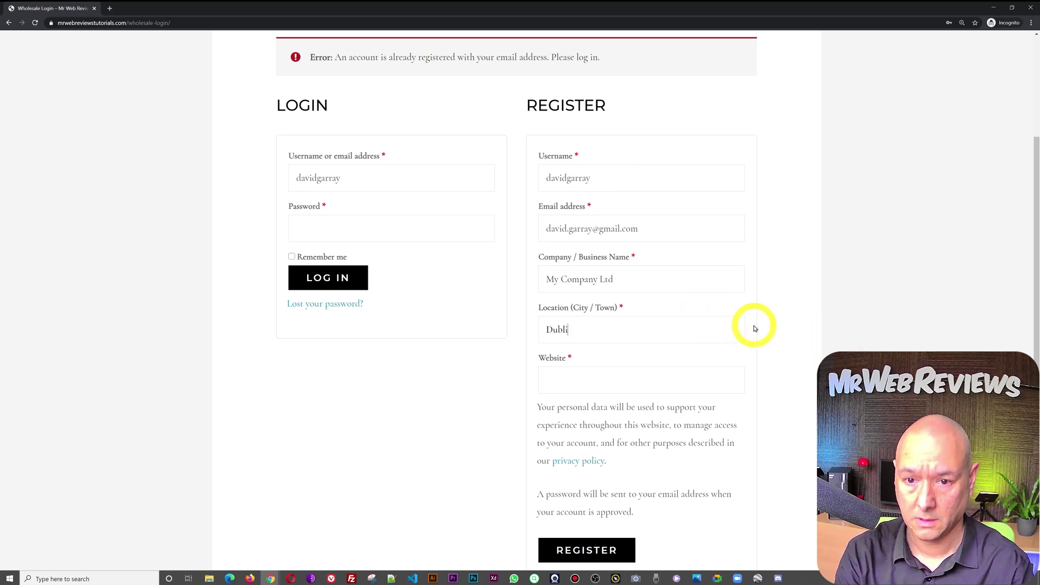
{"action": "left_click", "coordinate": [677, 383]}
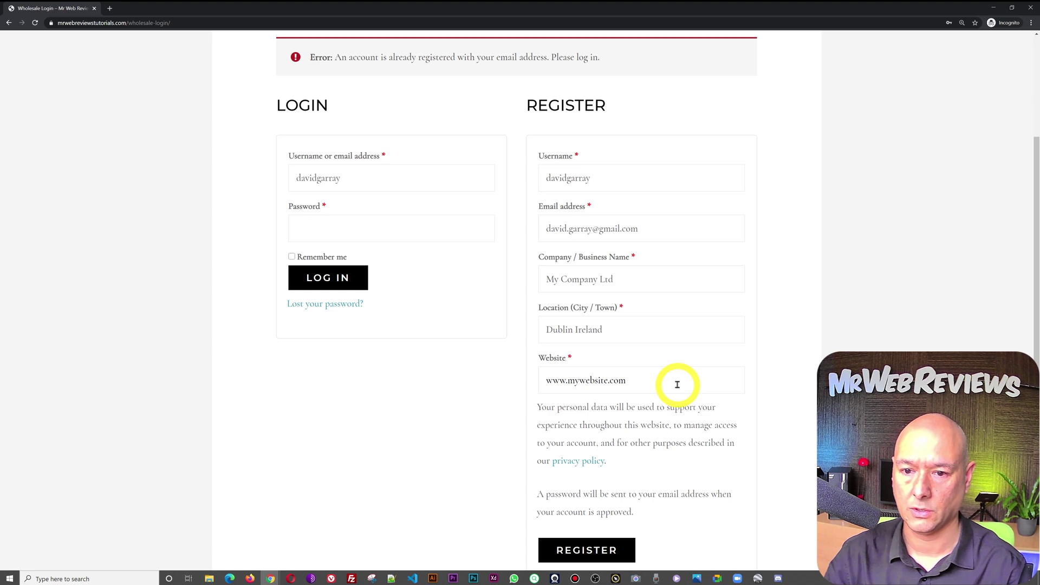
{"action": "scroll", "coordinate": [661, 472], "scroll_direction": "down", "scroll_amount": 1}
{"action": "left_click", "coordinate": [609, 524]}
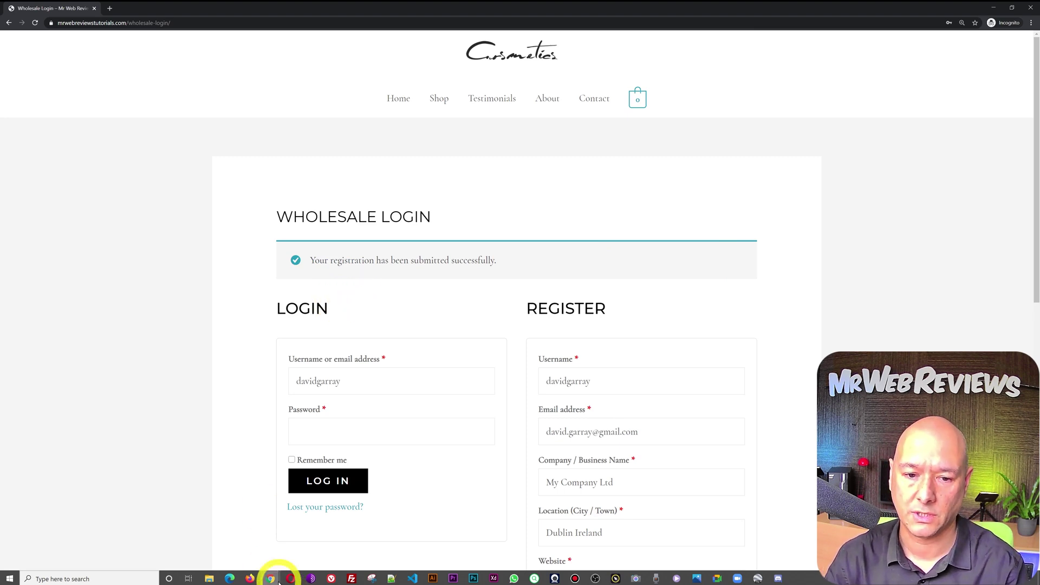
Step: Refresh the admin Users list and open the pending registrant's profile
{"action": "mouse_move", "coordinate": [275, 581]}
{"action": "left_click", "coordinate": [292, 549]}
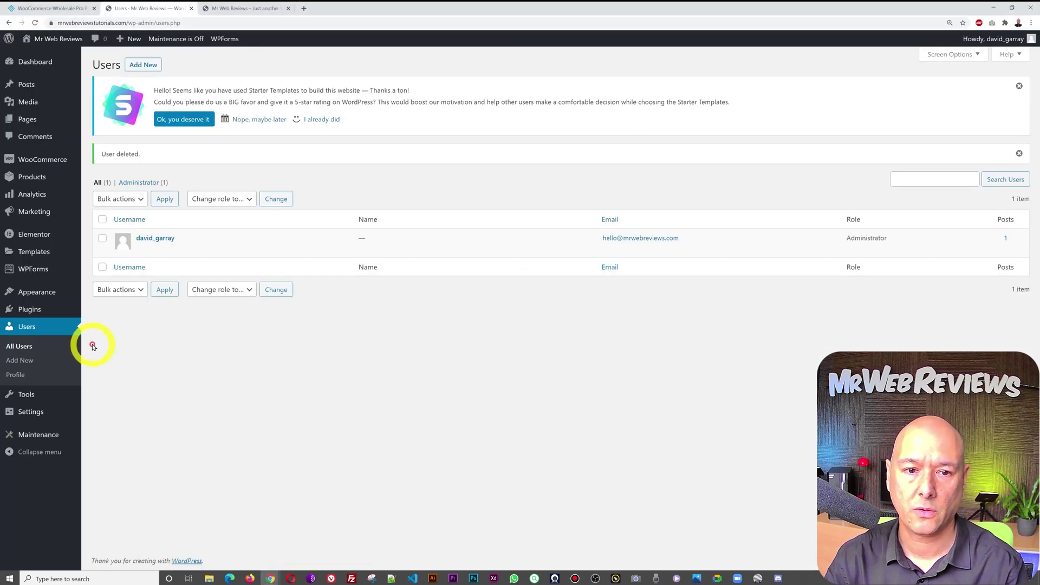
{"action": "left_click", "coordinate": [31, 349]}
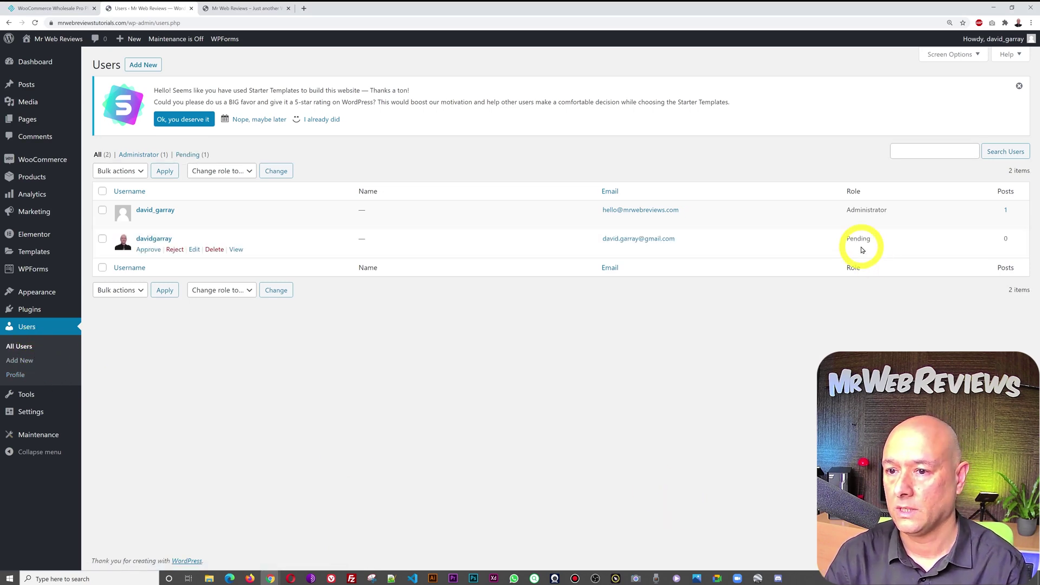
{"action": "left_click", "coordinate": [149, 240]}
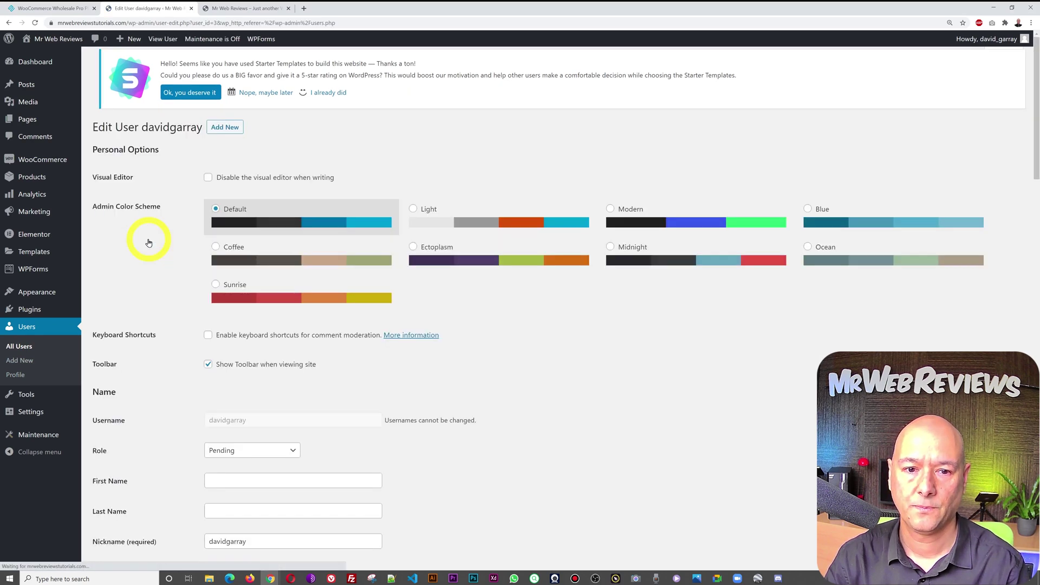
Step: Set Approve / Reject to Approve Account, update the user, and go back to All Users
{"action": "scroll", "coordinate": [664, 352], "scroll_direction": "down", "scroll_amount": 3}
{"action": "scroll", "coordinate": [665, 354], "scroll_direction": "down", "scroll_amount": 8}
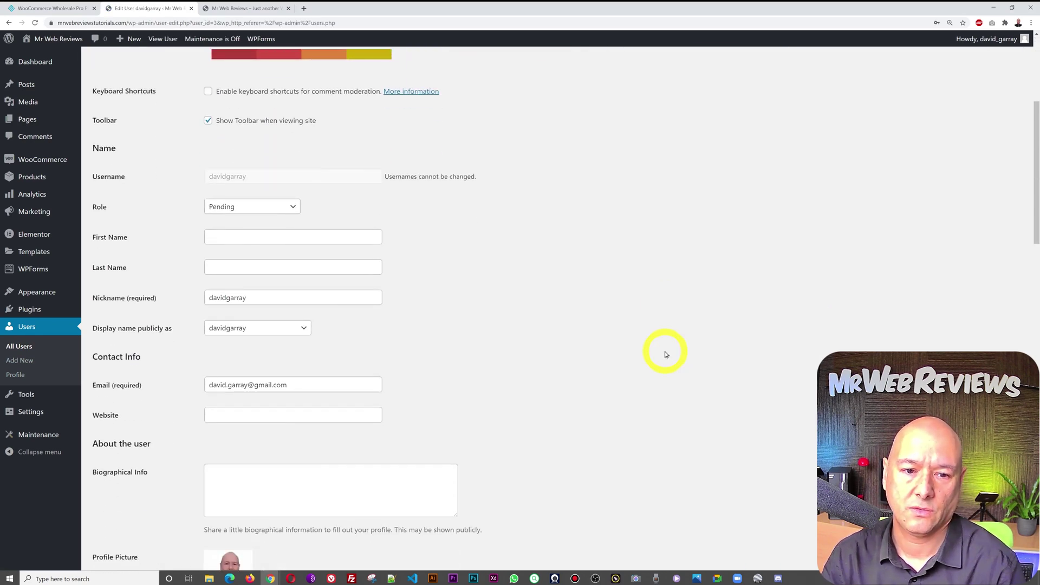
{"action": "scroll", "coordinate": [666, 354], "scroll_direction": "down", "scroll_amount": 10}
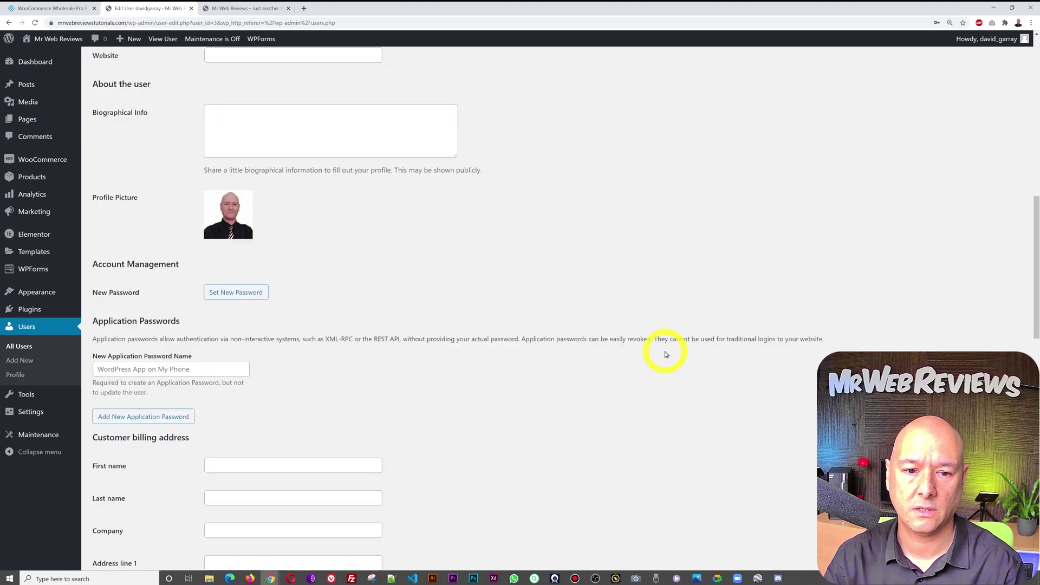
{"action": "scroll", "coordinate": [666, 354], "scroll_direction": "down", "scroll_amount": 7}
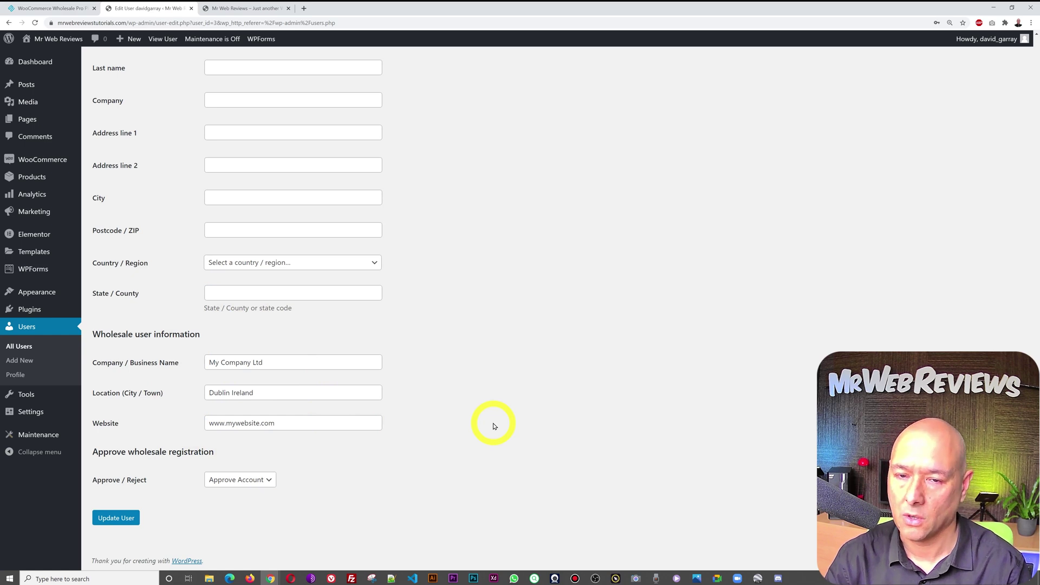
{"action": "left_click", "coordinate": [268, 480]}
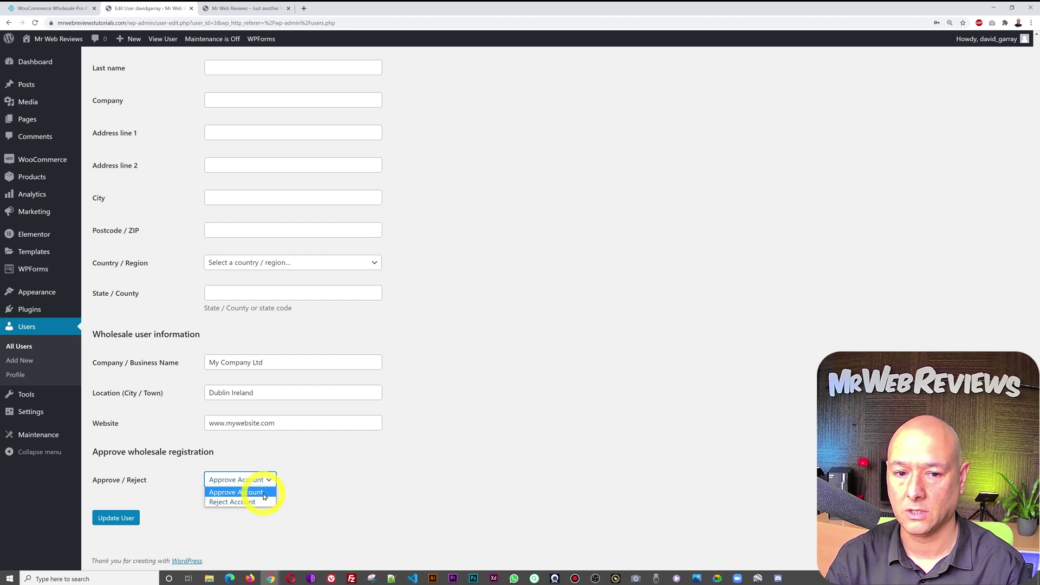
{"action": "left_click", "coordinate": [265, 492]}
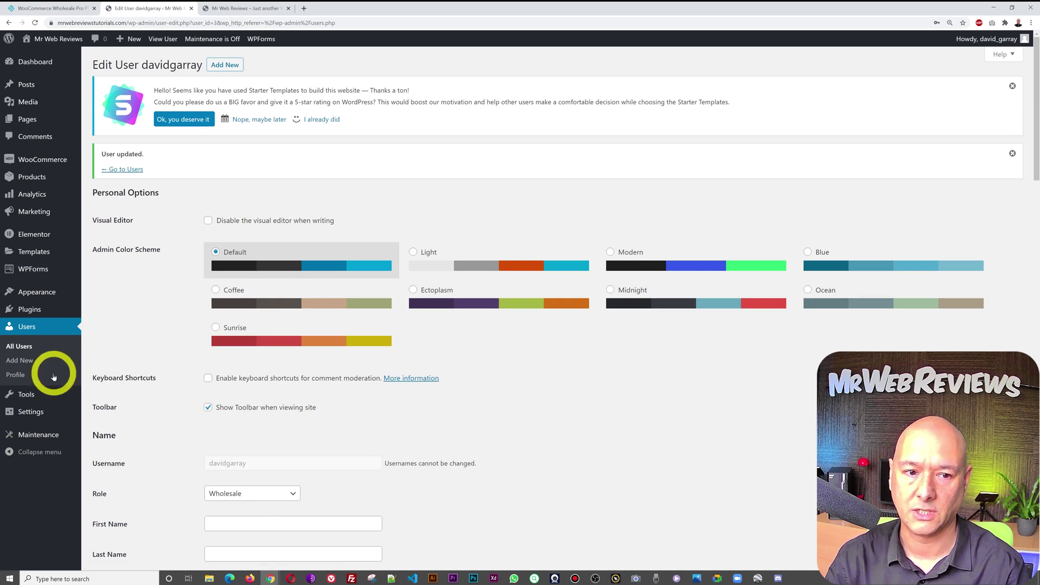
{"action": "left_click", "coordinate": [23, 346]}
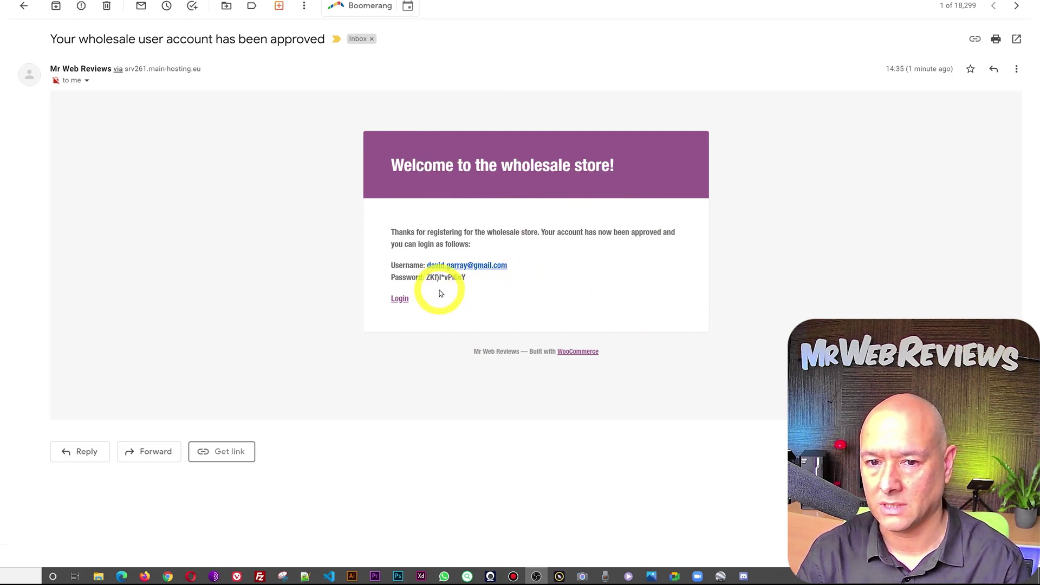
Step: Select the generated login password in the approval email
{"action": "left_click_drag", "start_coordinate": [434, 279], "coordinate": [470, 282]}
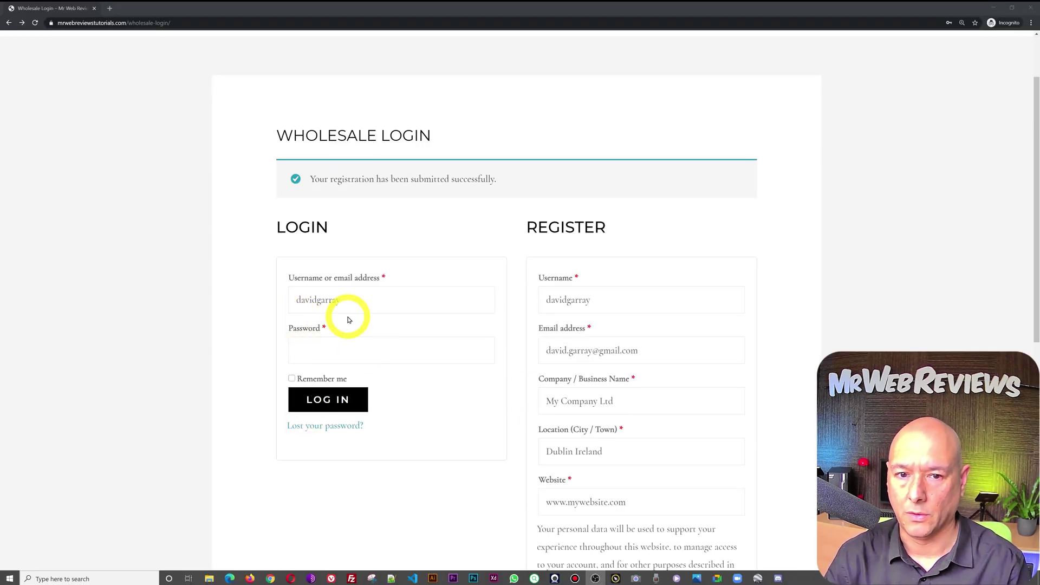
Step: Log in as the wholesale user with the pasted password, then return to the admin Users window
{"action": "left_click", "coordinate": [360, 353]}
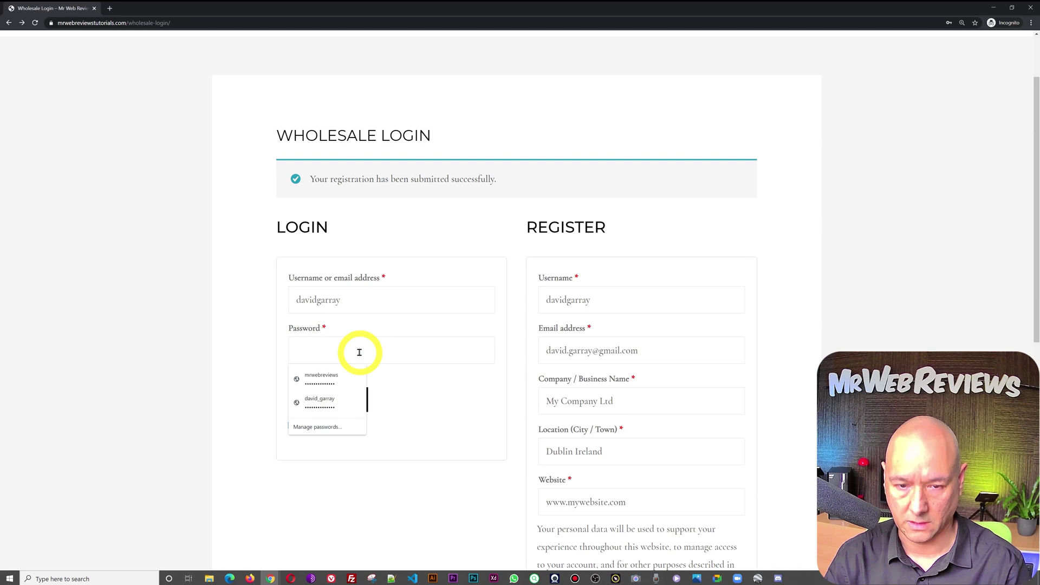
{"action": "key", "text": "ctrl+v"}
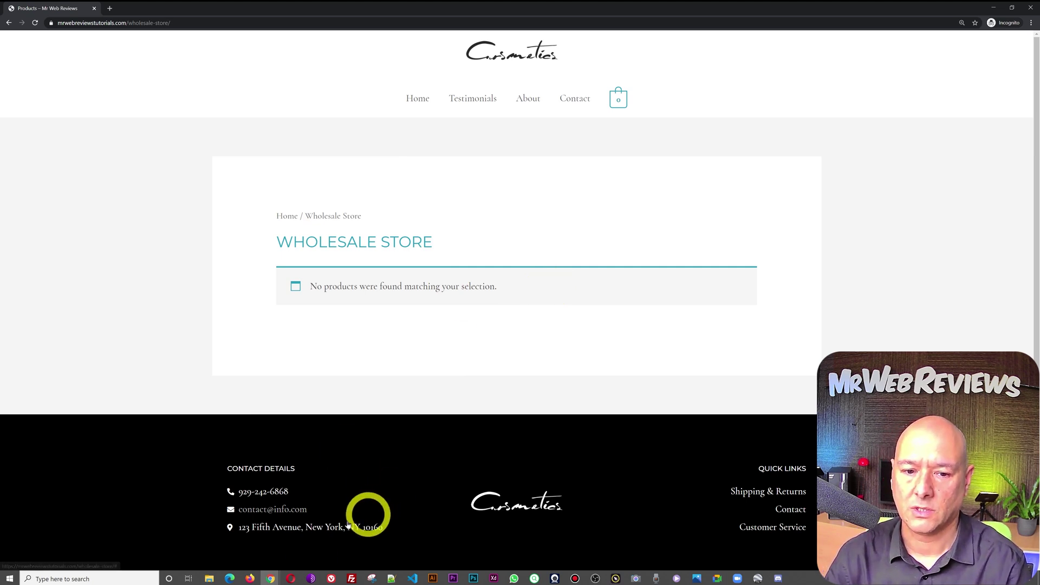
{"action": "left_click", "coordinate": [275, 580]}
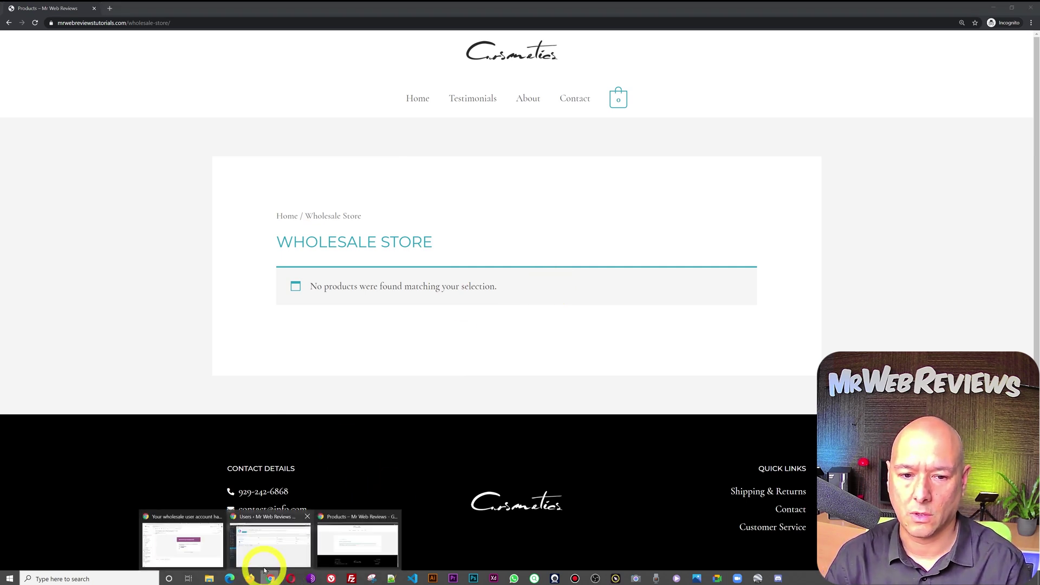
{"action": "left_click", "coordinate": [265, 561]}
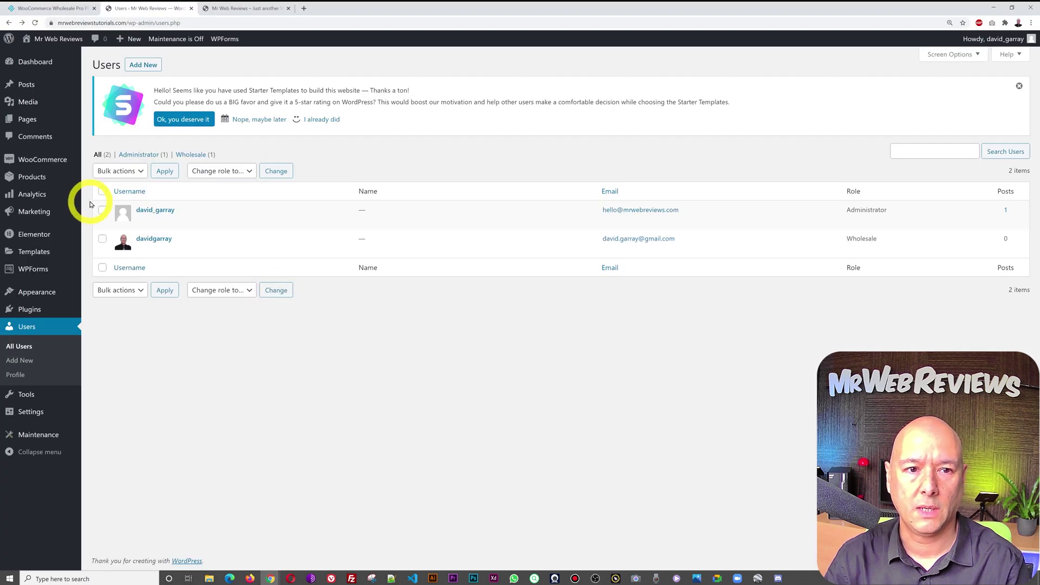
Step: Give Skin Toner Gel a wholesale price of £22.50 and update the product
{"action": "left_click", "coordinate": [32, 180]}
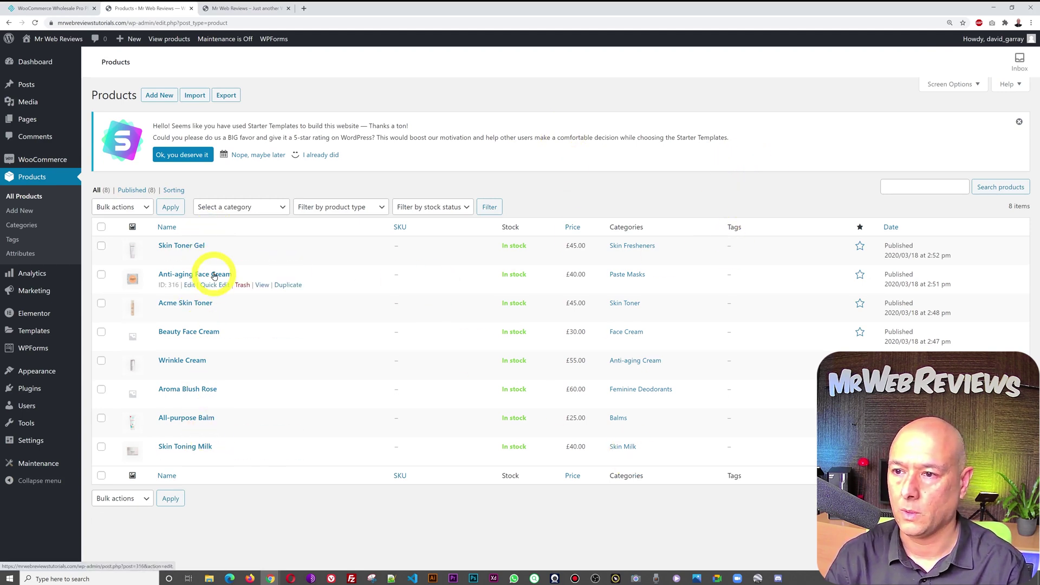
{"action": "left_click", "coordinate": [202, 246]}
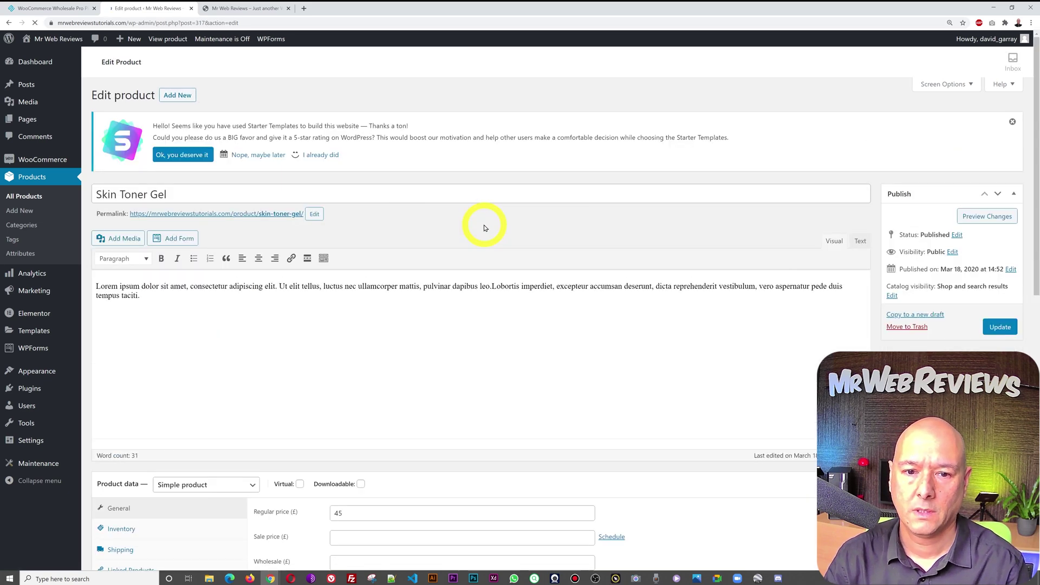
{"action": "scroll", "coordinate": [483, 225], "scroll_direction": "down", "scroll_amount": 2}
{"action": "scroll", "coordinate": [483, 224], "scroll_direction": "down", "scroll_amount": 3}
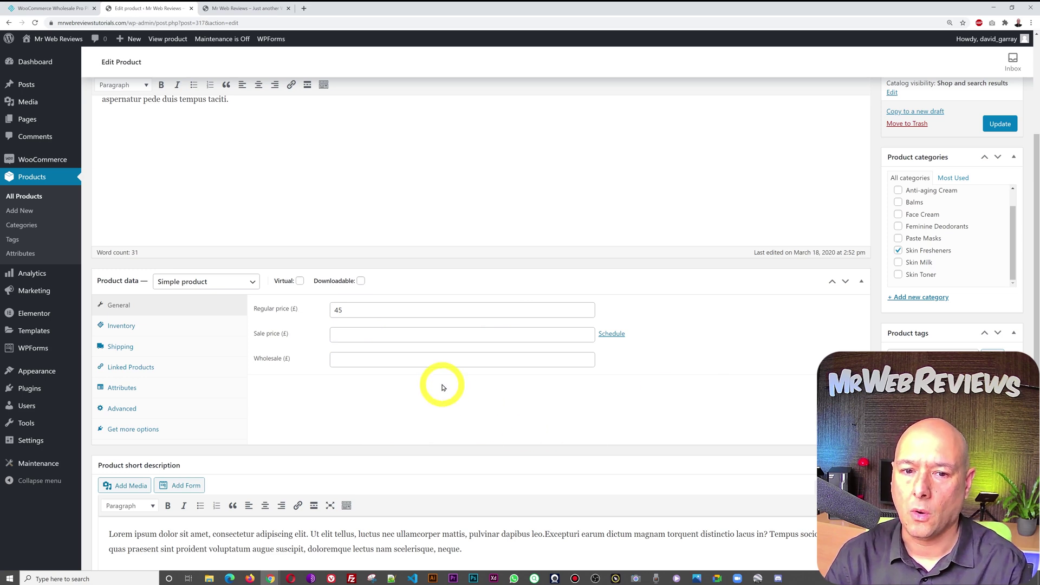
{"action": "left_click", "coordinate": [440, 360]}
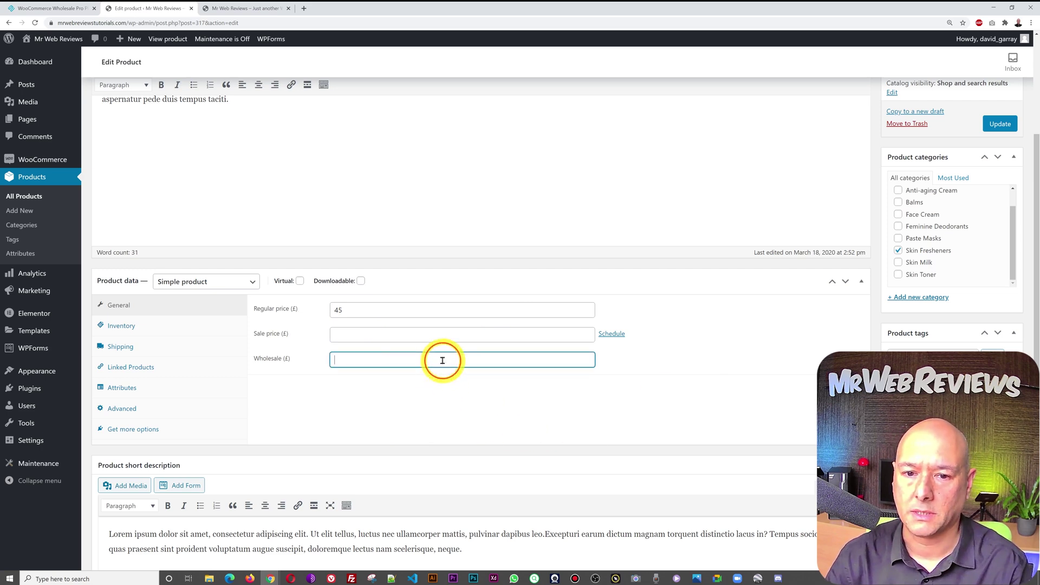
{"action": "left_click", "coordinate": [666, 433]}
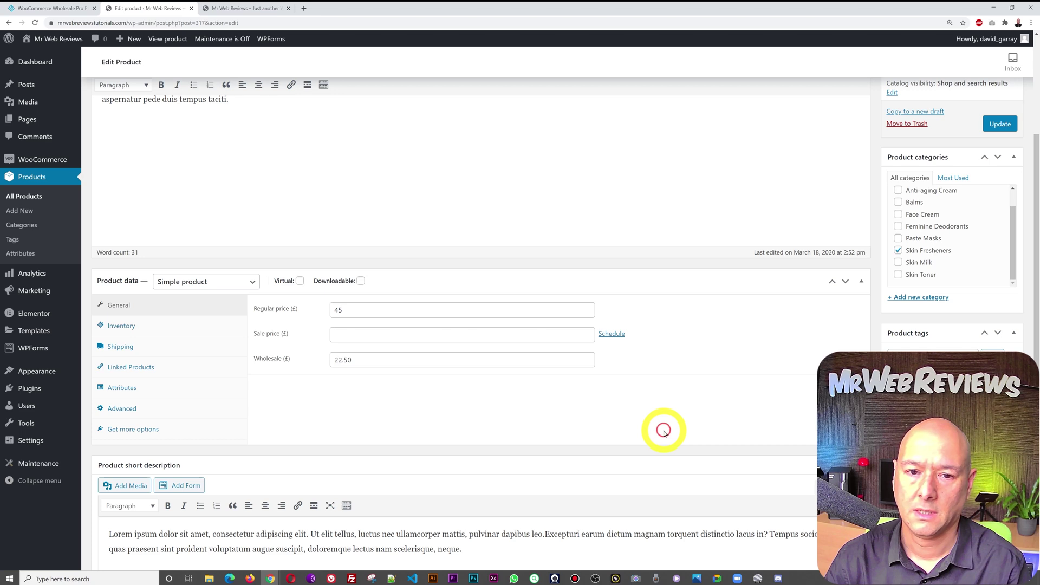
{"action": "left_click", "coordinate": [1000, 124]}
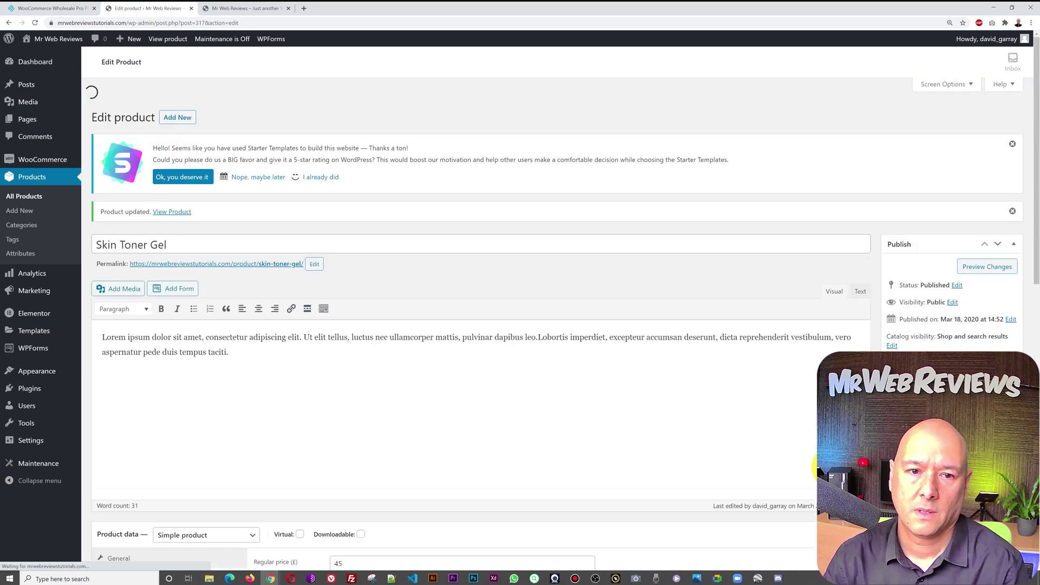
{"action": "scroll", "coordinate": [492, 345], "scroll_direction": "down", "scroll_amount": 2}
{"action": "scroll", "coordinate": [492, 349], "scroll_direction": "down", "scroll_amount": 1}
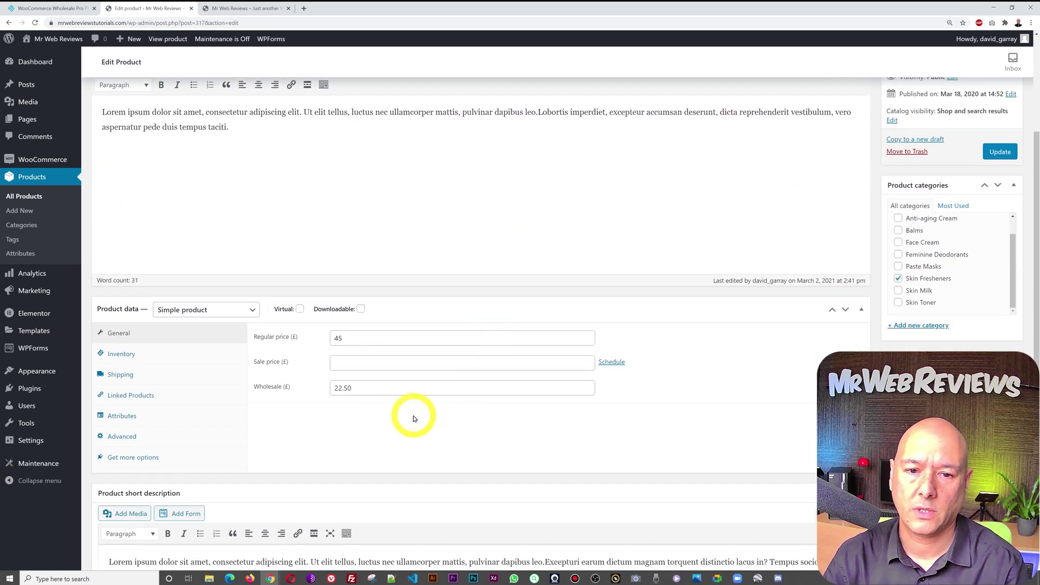
Step: Check in the Wholesale Store that Skin Toner Gel shows £22.50 with £45.00 struck through
{"action": "mouse_move", "coordinate": [272, 579]}
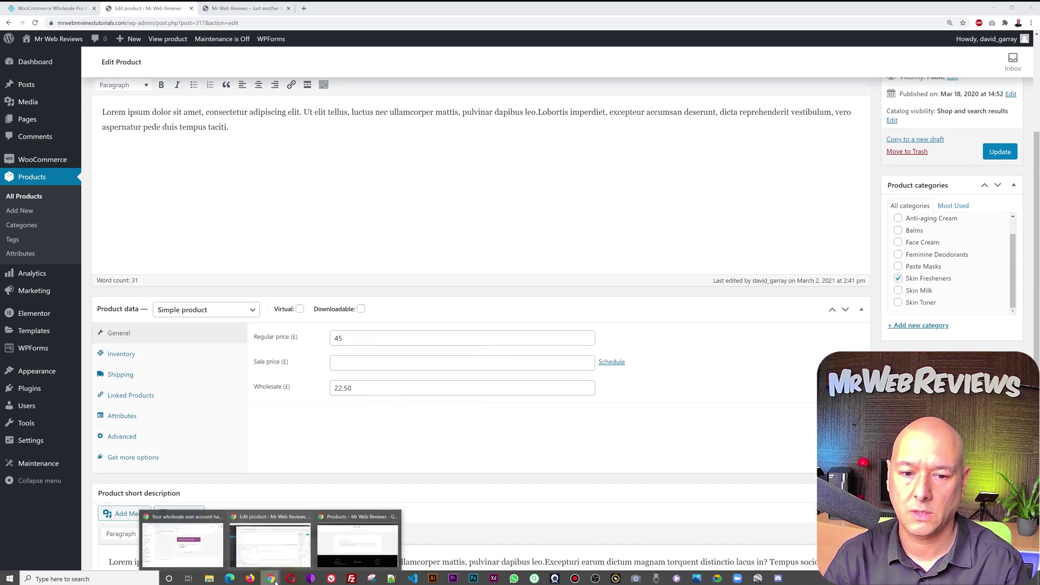
{"action": "left_click", "coordinate": [336, 550]}
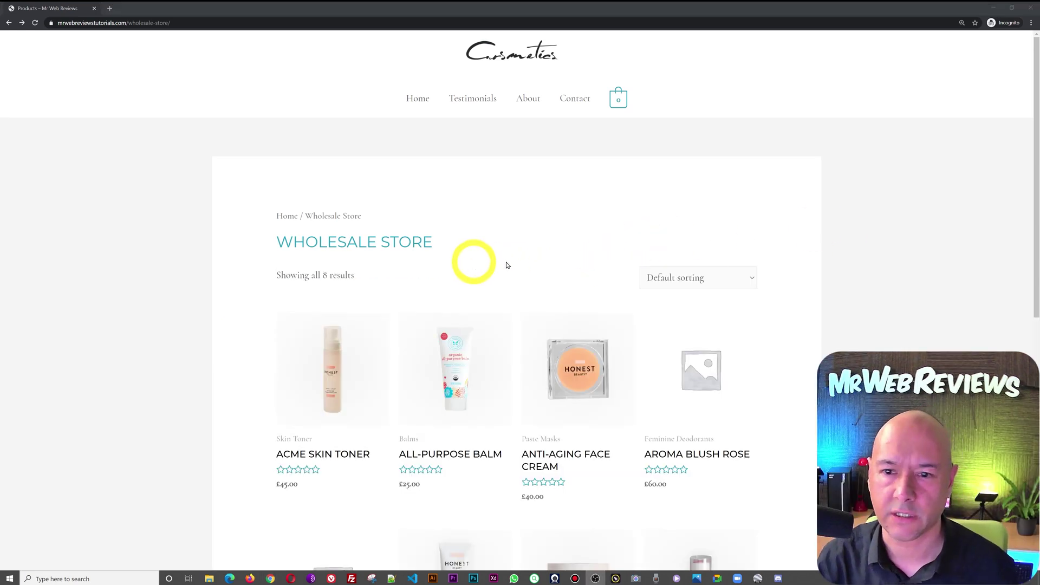
{"action": "scroll", "coordinate": [864, 250], "scroll_direction": "down", "scroll_amount": 5}
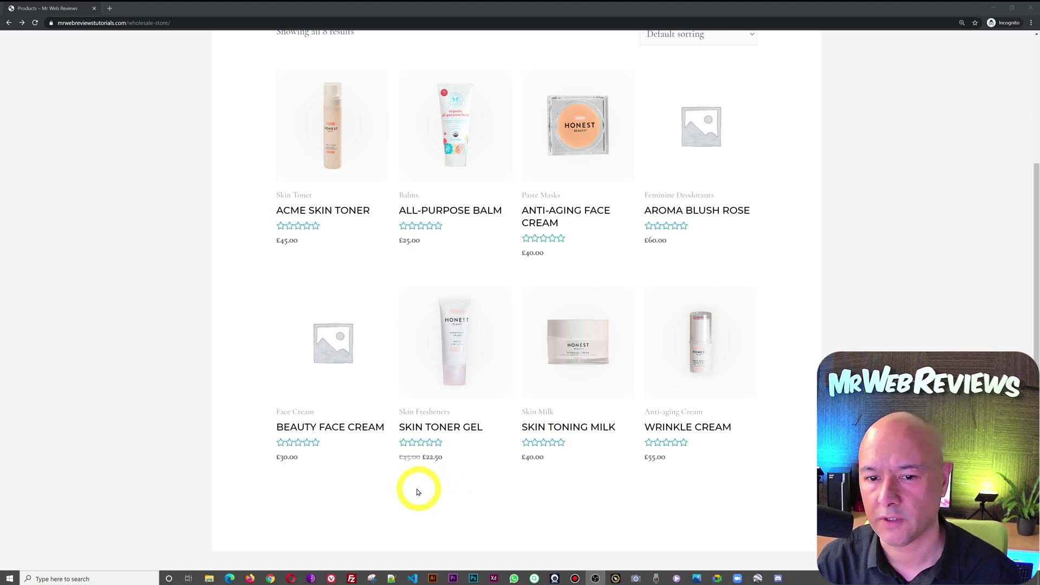
{"action": "left_click", "coordinate": [466, 383]}
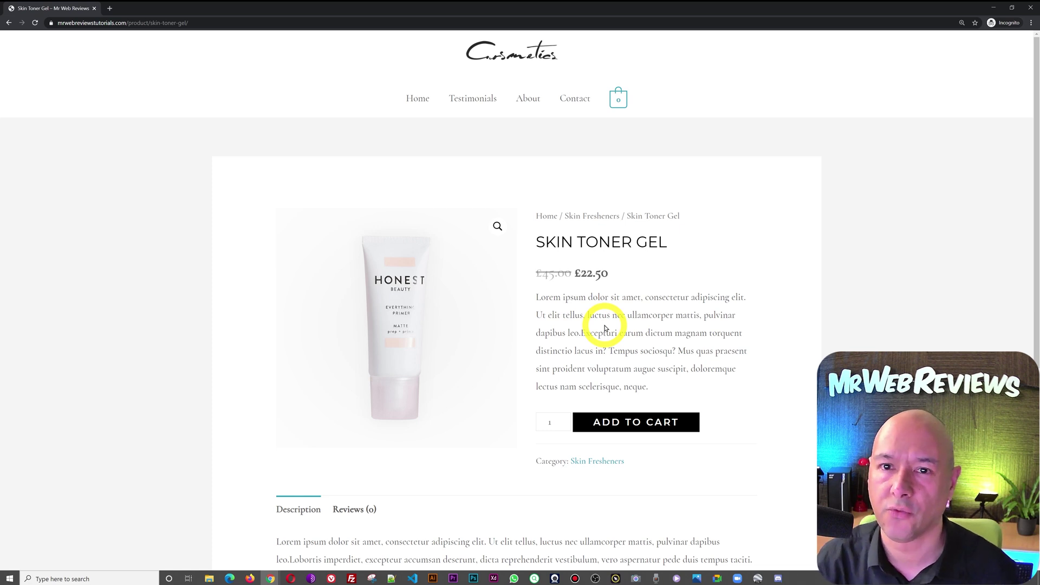
{"action": "left_click", "coordinate": [8, 24]}
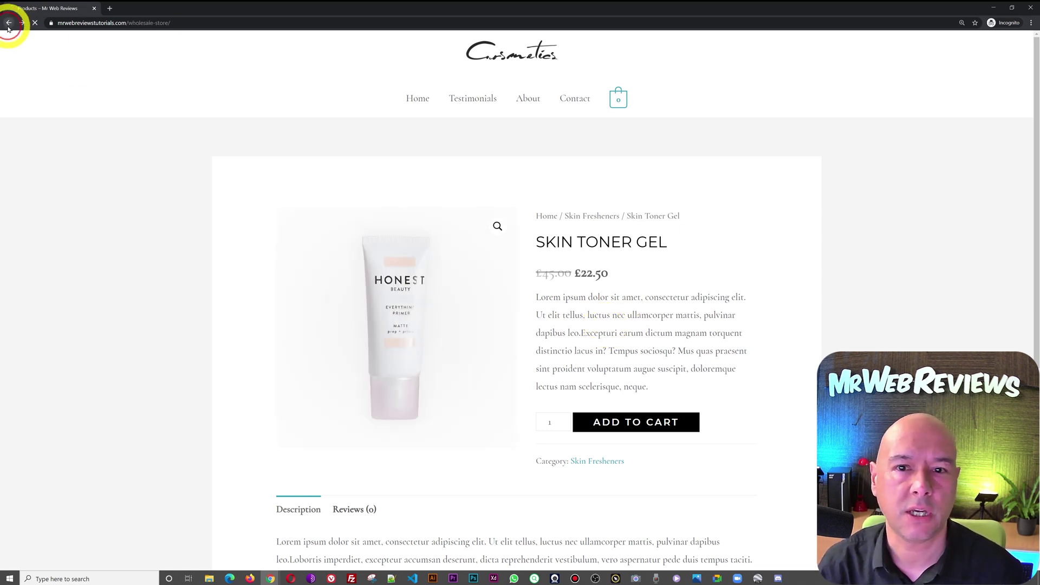
{"action": "scroll", "coordinate": [162, 298], "scroll_direction": "up", "scroll_amount": 2}
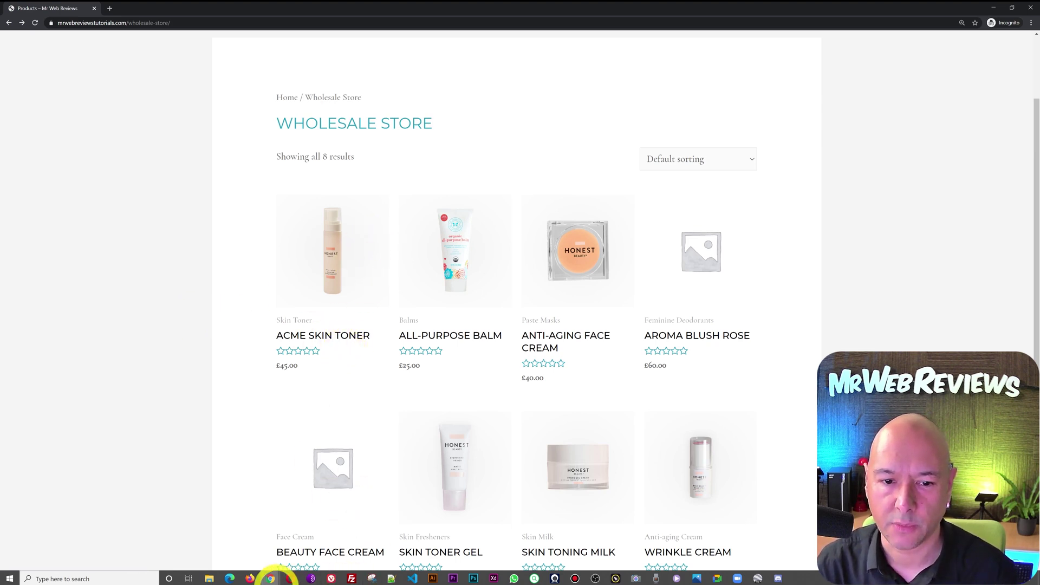
Step: Give Acme Skin Toner a £27.95 wholesale price and update the product
{"action": "mouse_move", "coordinate": [270, 578]}
{"action": "left_click", "coordinate": [278, 555]}
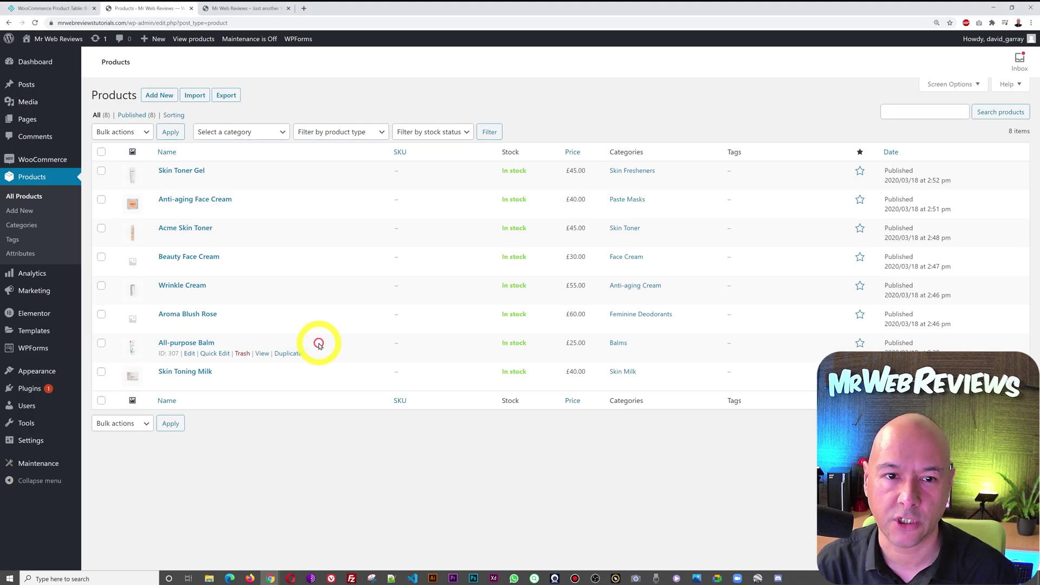
{"action": "left_click", "coordinate": [201, 228]}
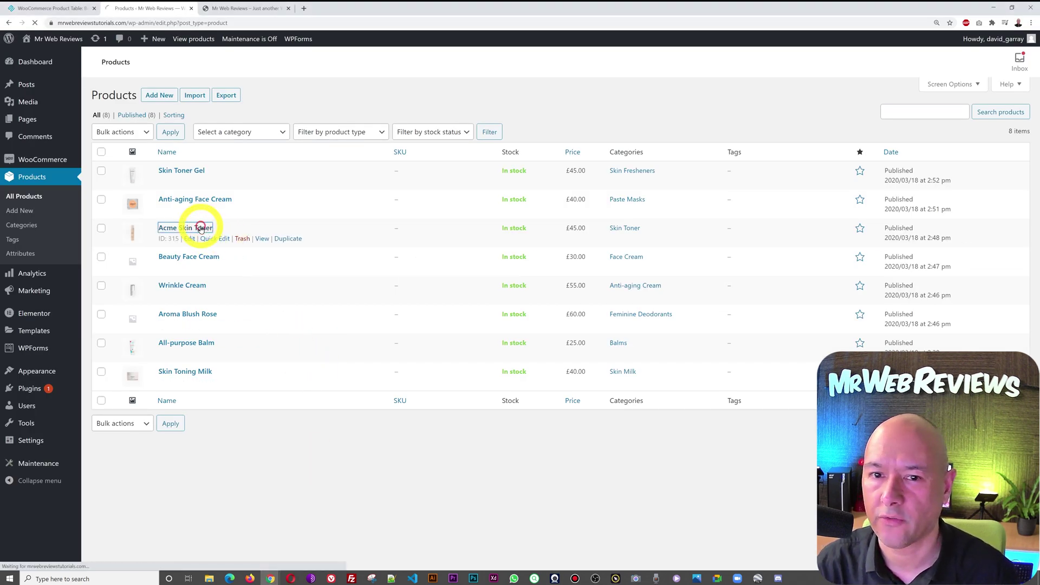
{"action": "scroll", "coordinate": [432, 295], "scroll_direction": "down", "scroll_amount": 4}
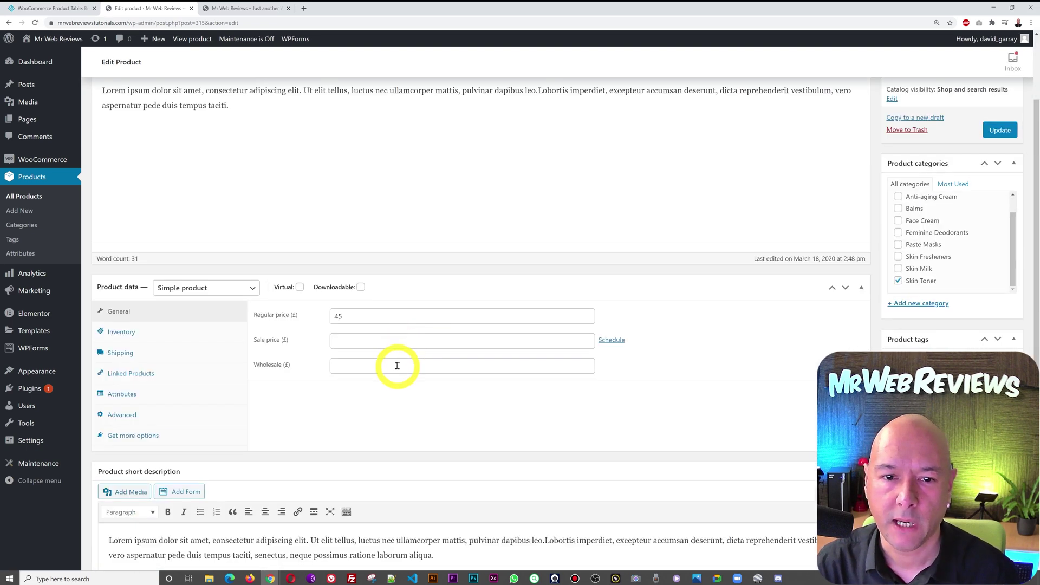
{"action": "left_click", "coordinate": [397, 364]}
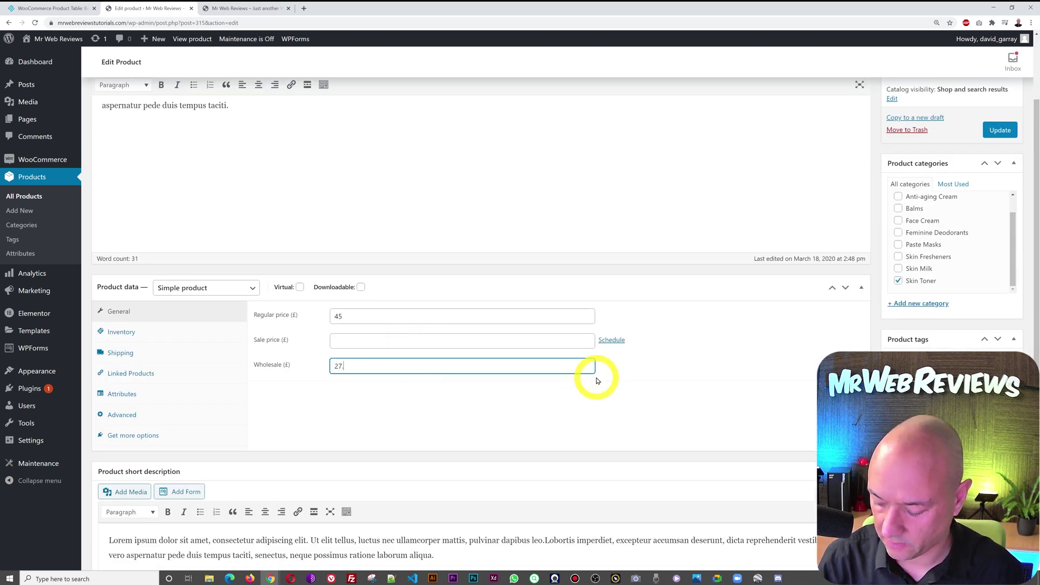
{"action": "left_click", "coordinate": [999, 130]}
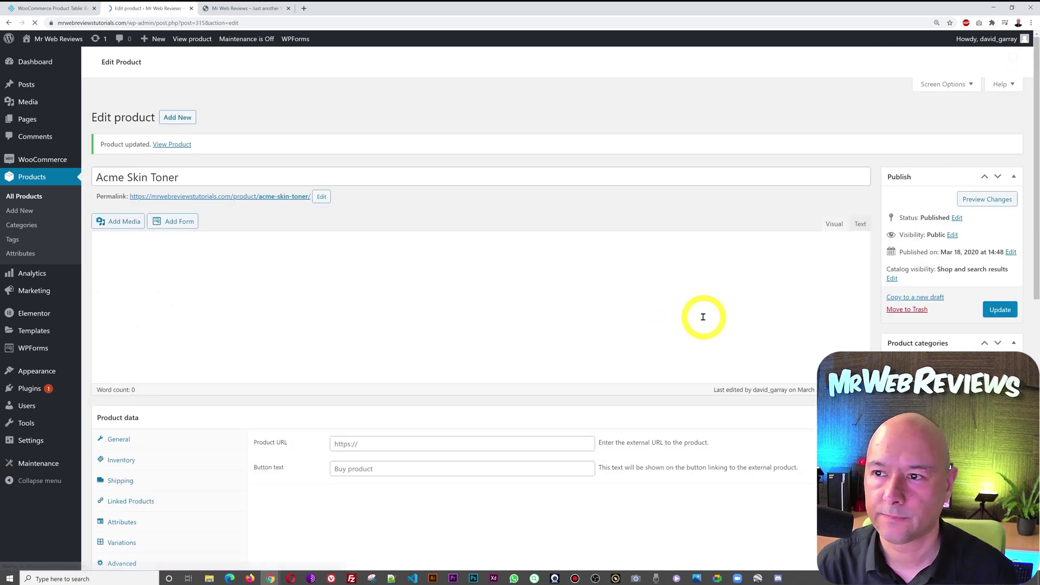
{"action": "mouse_move", "coordinate": [271, 580]}
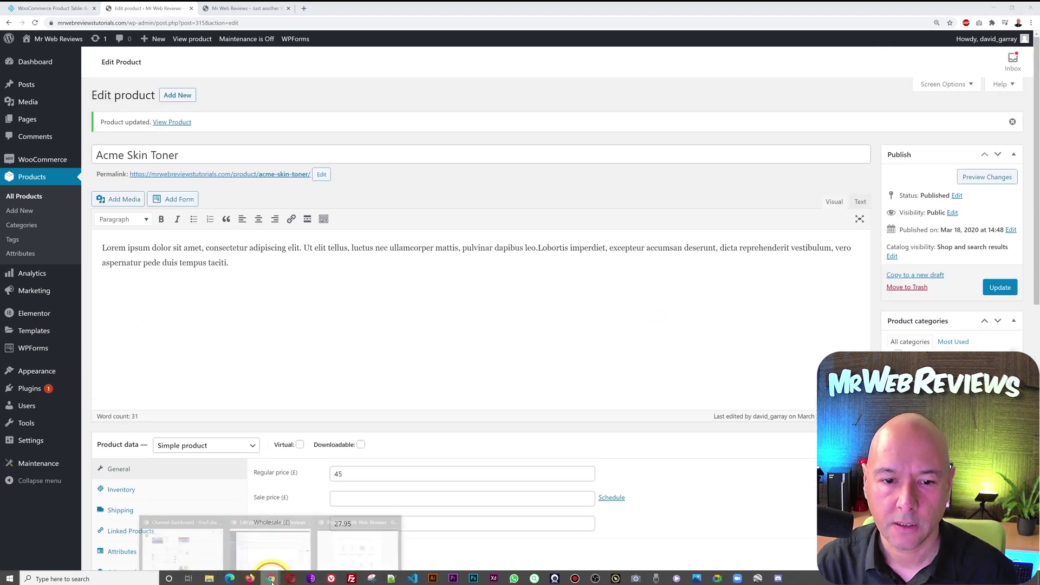
{"action": "left_click", "coordinate": [366, 546]}
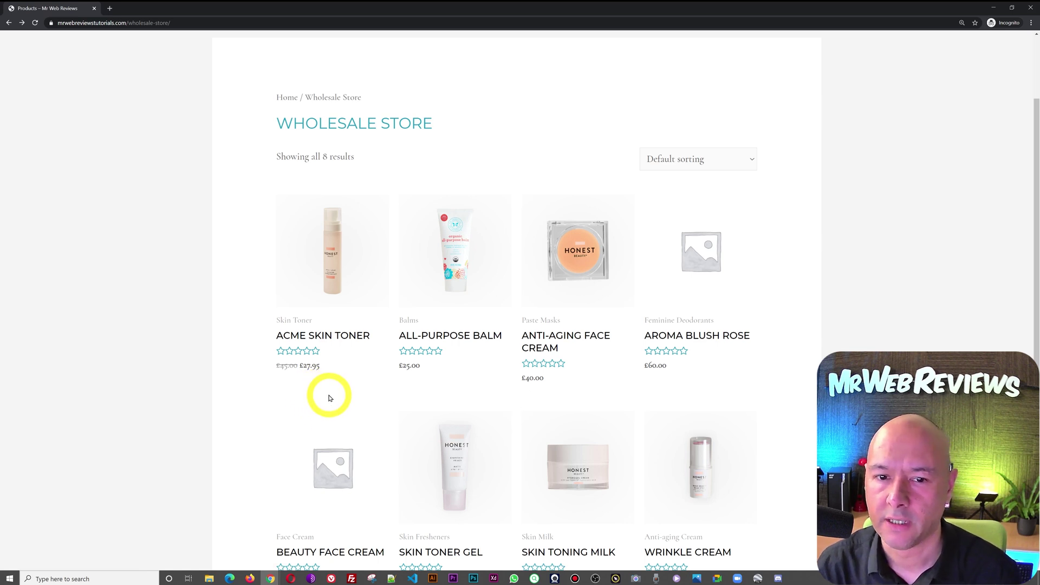
Step: Scroll the Wholesale Store grid to confirm Acme Skin Toner £27.95 and Skin Toner Gel £22.50
{"action": "scroll", "coordinate": [818, 358], "scroll_direction": "up", "scroll_amount": 2}
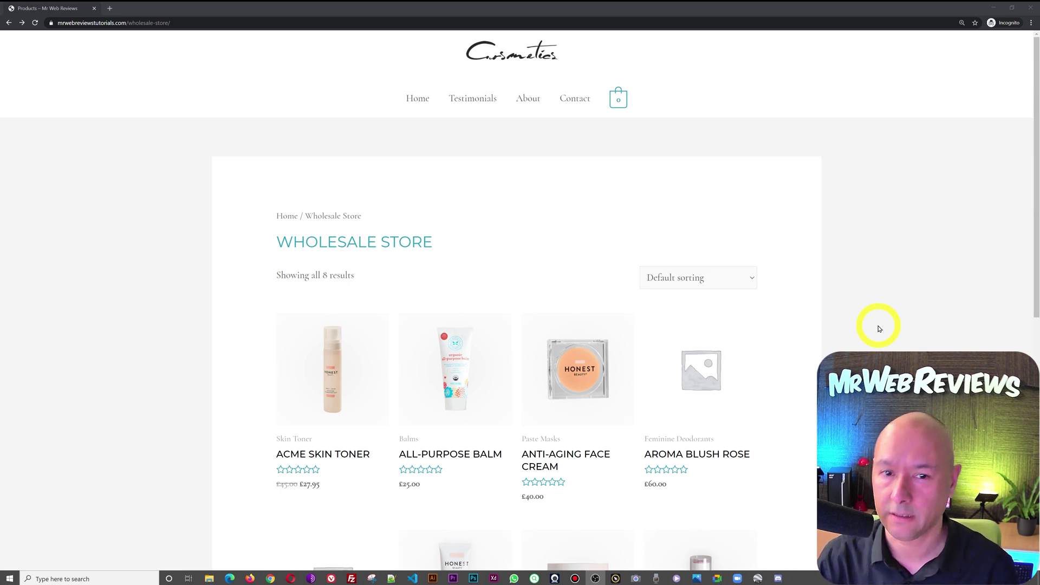
{"action": "scroll", "coordinate": [879, 329], "scroll_direction": "down", "scroll_amount": 3}
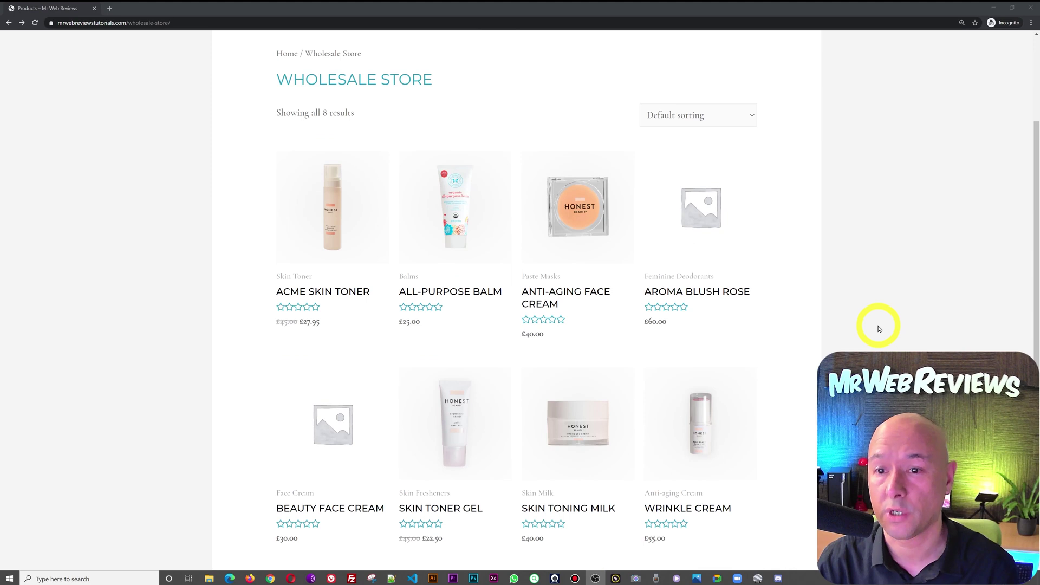
{"action": "scroll", "coordinate": [877, 327], "scroll_direction": "down", "scroll_amount": 2}
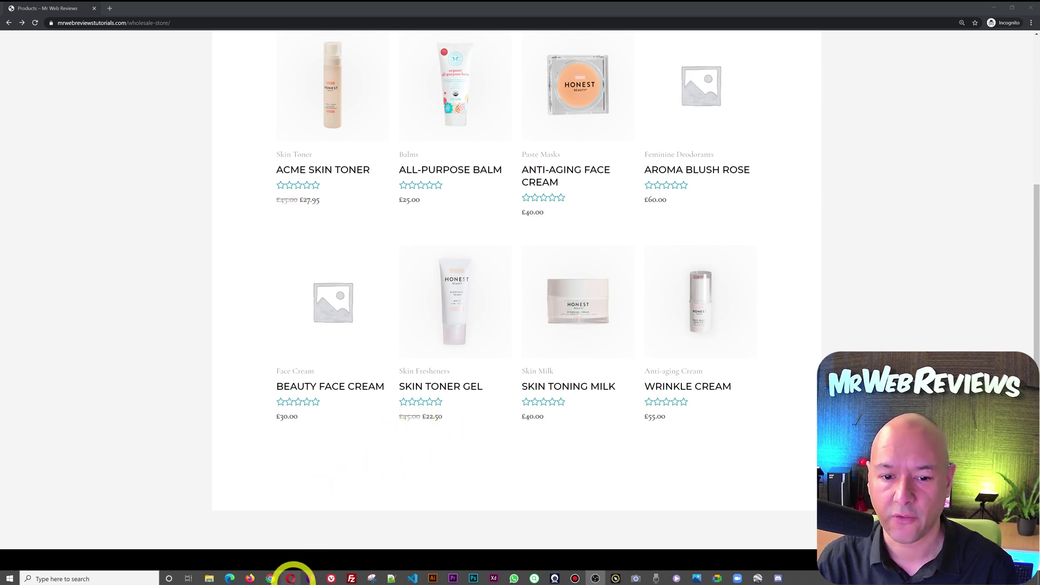
Step: In Opera, check the public home page lists both skin toners at the regular £45.00
{"action": "left_click", "coordinate": [291, 579]}
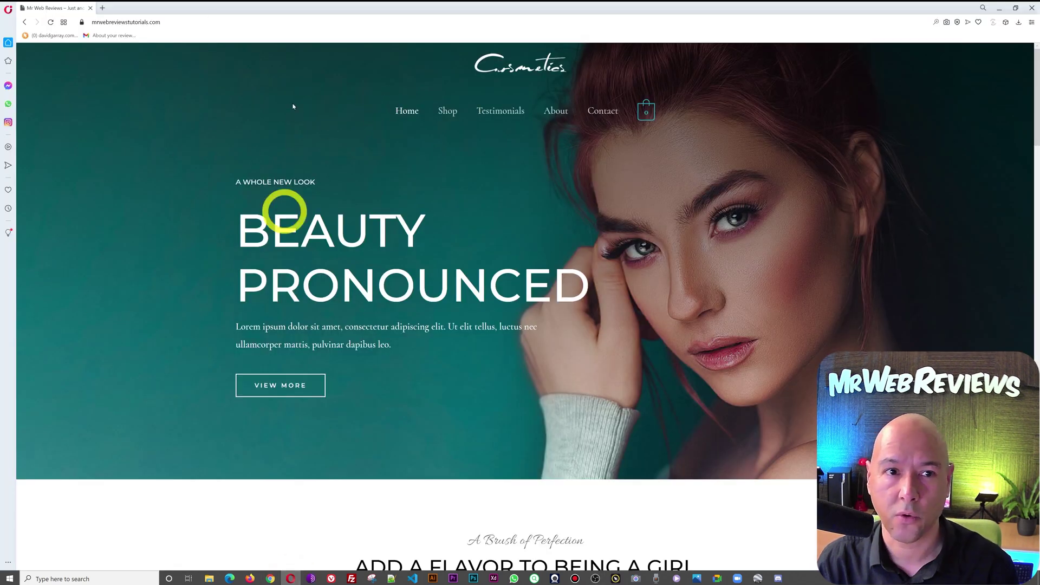
{"action": "scroll", "coordinate": [606, 230], "scroll_direction": "down", "scroll_amount": 4}
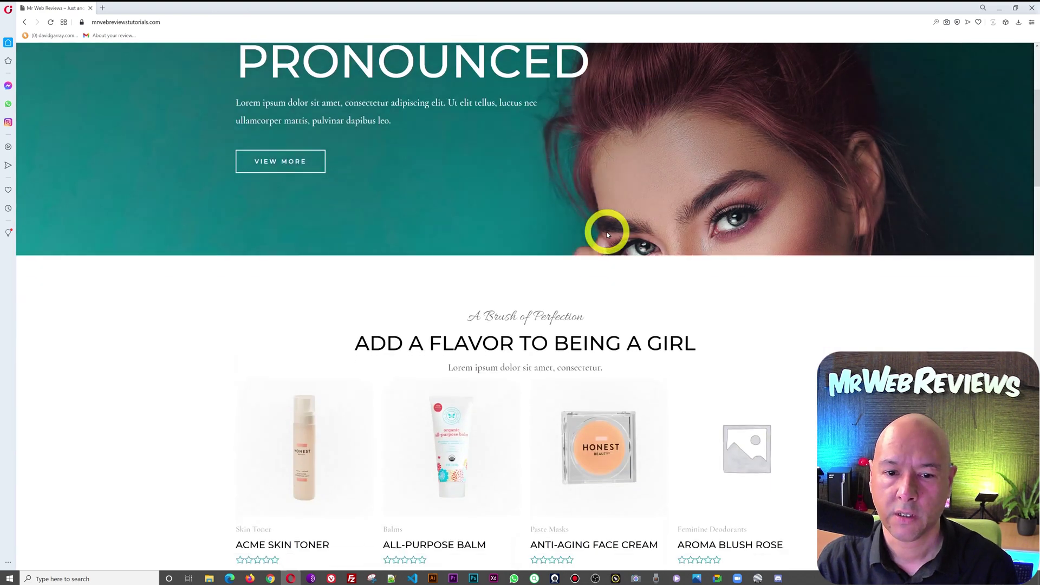
{"action": "scroll", "coordinate": [607, 230], "scroll_direction": "down", "scroll_amount": 3}
{"action": "scroll", "coordinate": [872, 322], "scroll_direction": "down", "scroll_amount": 3}
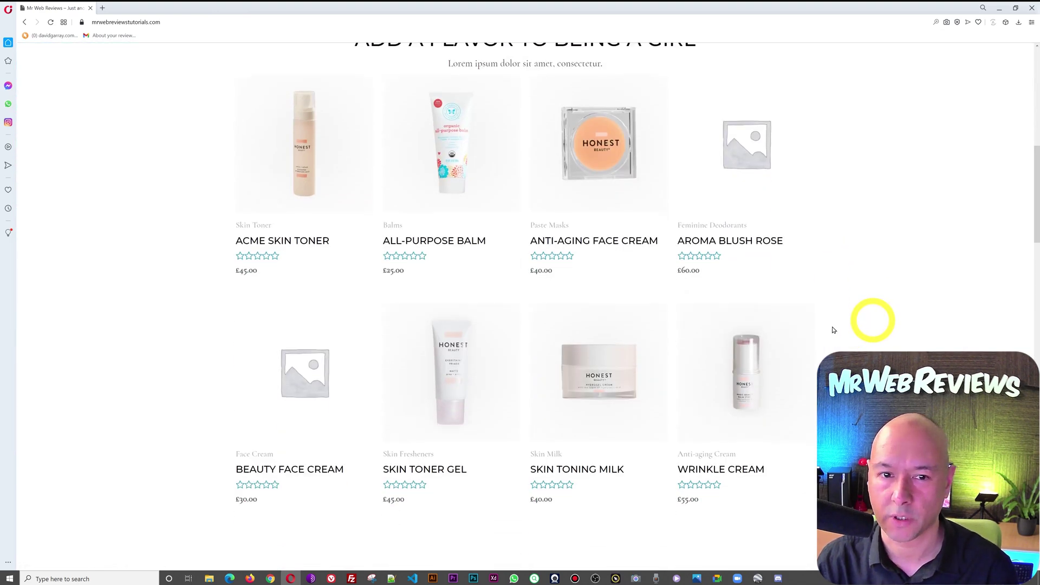
{"action": "scroll", "coordinate": [271, 248], "scroll_direction": "down", "scroll_amount": 1}
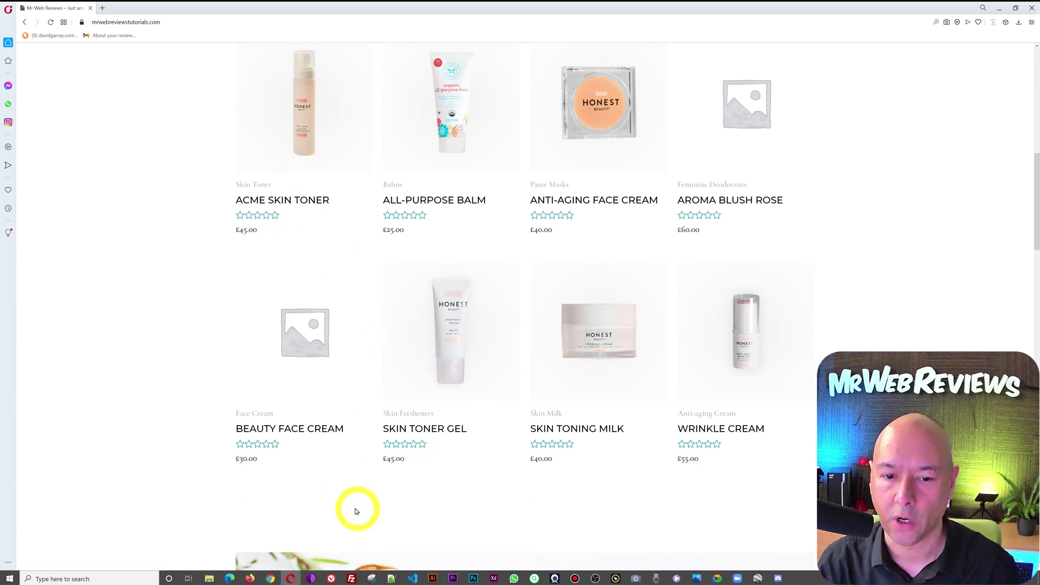
Step: Return to the wholesale user's window and check the Home page shows £27.95 and £22.50 toners
{"action": "mouse_move", "coordinate": [274, 579]}
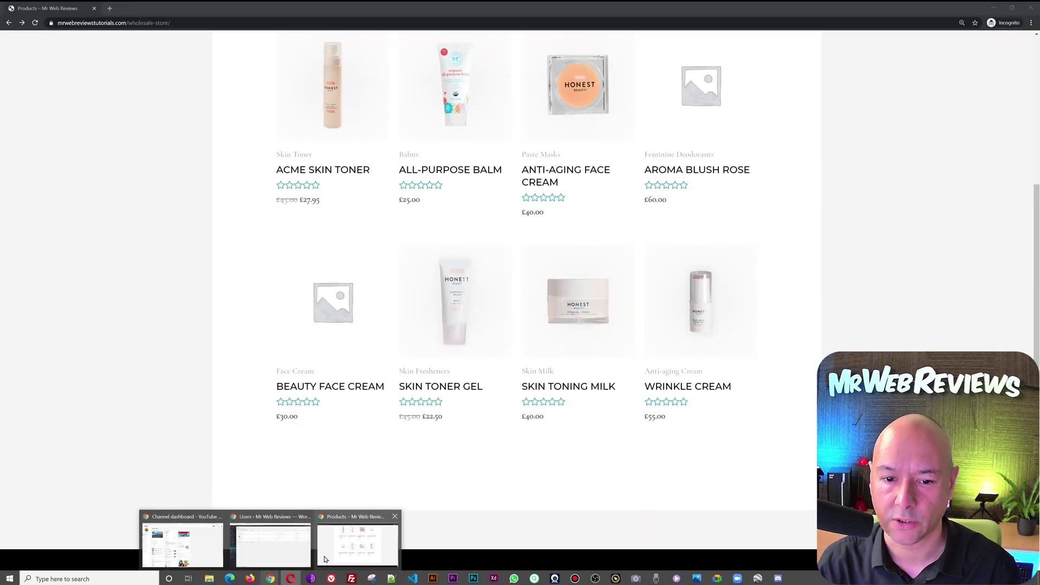
{"action": "left_click", "coordinate": [997, 230]}
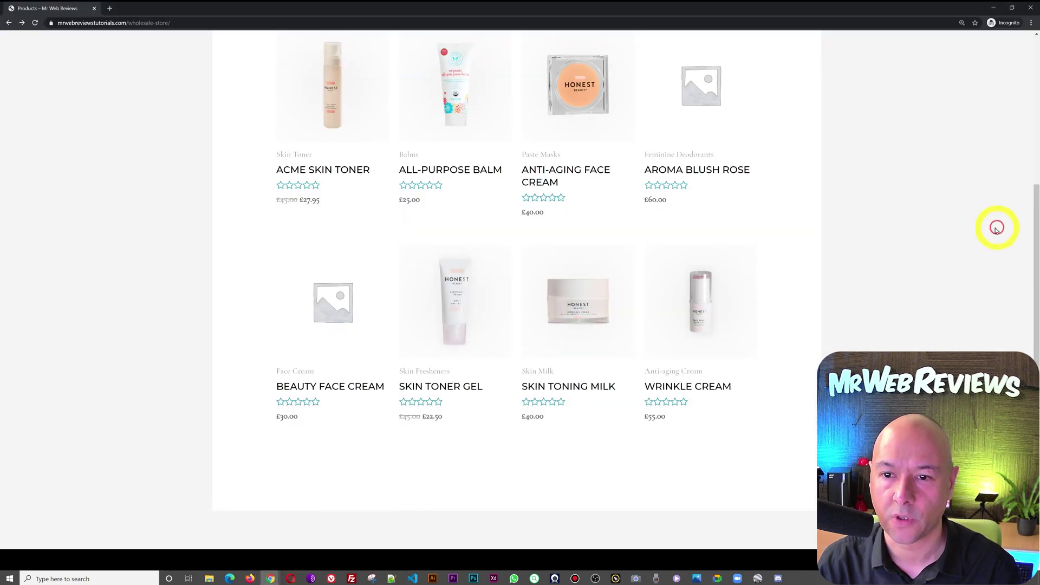
{"action": "left_click", "coordinate": [914, 266]}
{"action": "scroll", "coordinate": [913, 266], "scroll_direction": "up", "scroll_amount": 5}
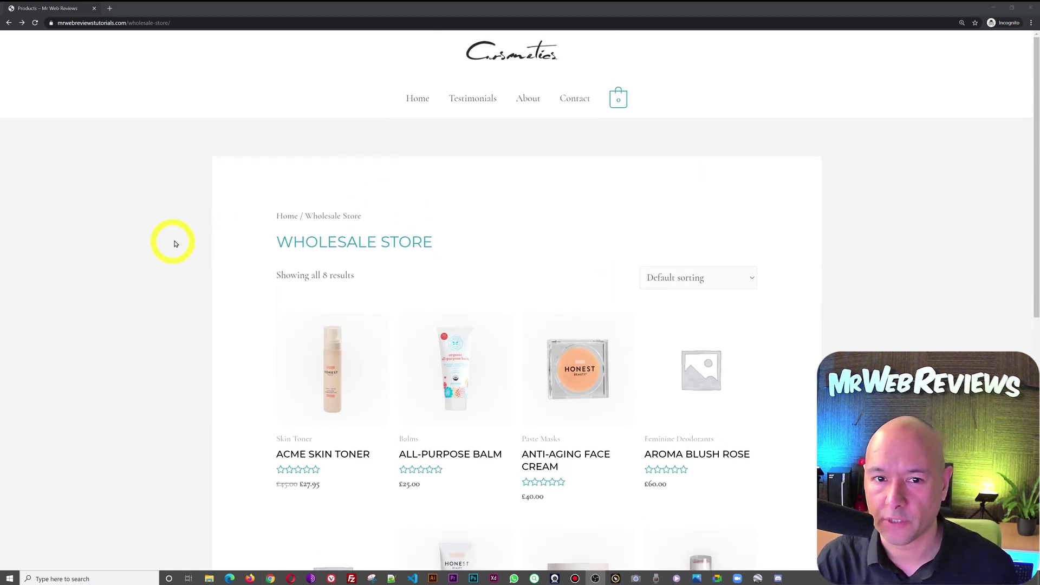
{"action": "left_click", "coordinate": [420, 104]}
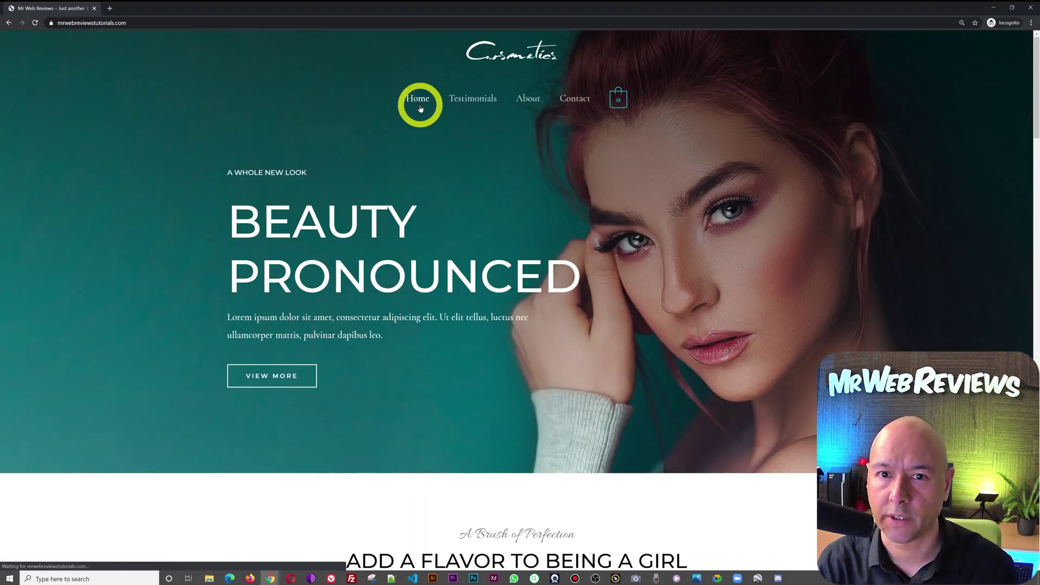
{"action": "scroll", "coordinate": [915, 255], "scroll_direction": "down", "scroll_amount": 5}
{"action": "scroll", "coordinate": [916, 255], "scroll_direction": "down", "scroll_amount": 6}
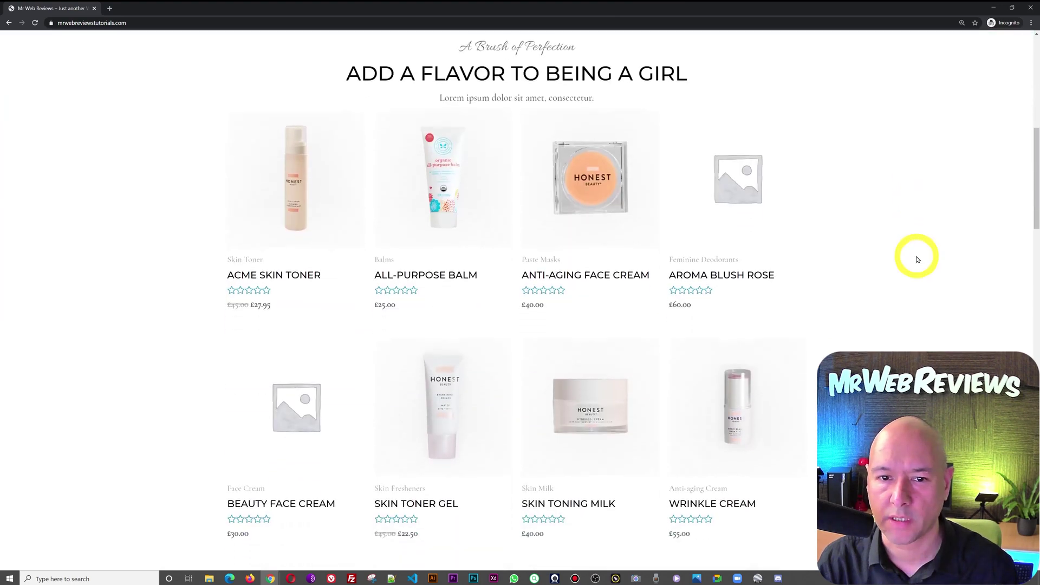